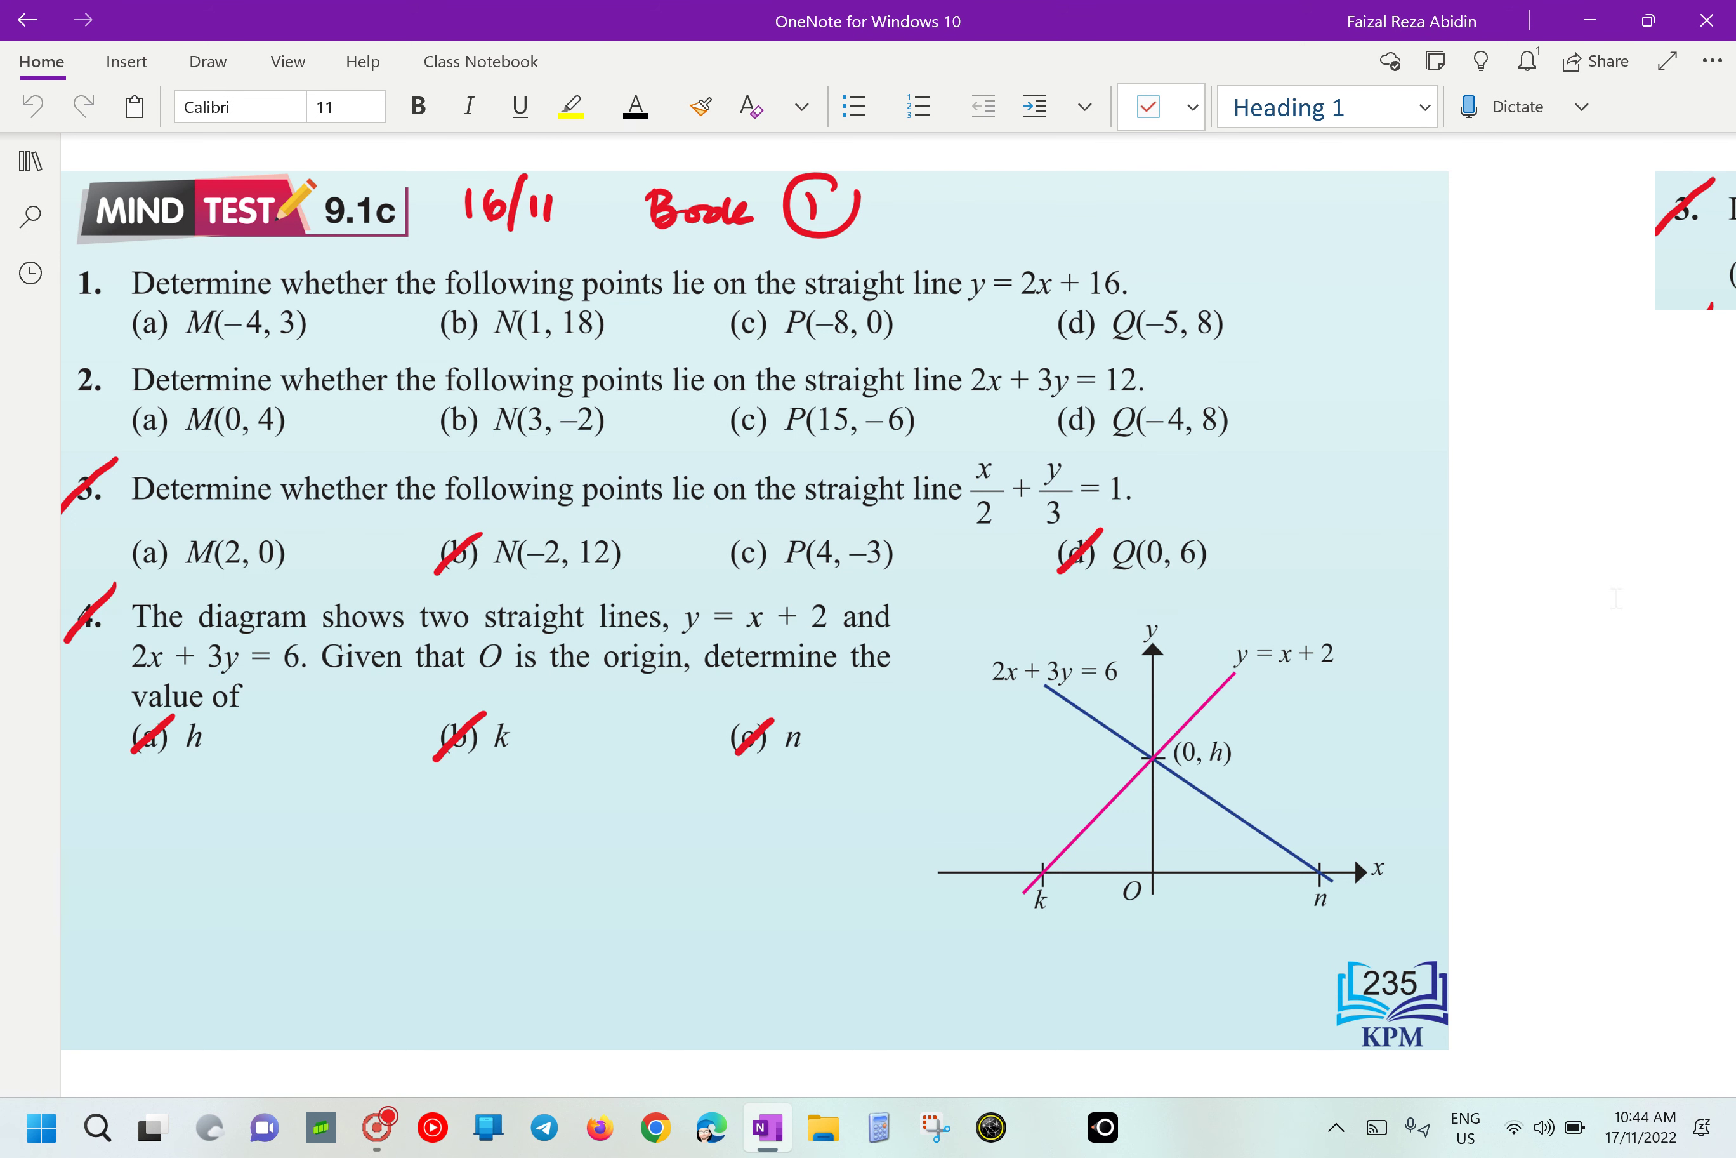
# Scroll the page until question 3 on x/2 + y/3 = 1 fills the canvas width.
pyautogui.hscroll(15, 1616, 598)
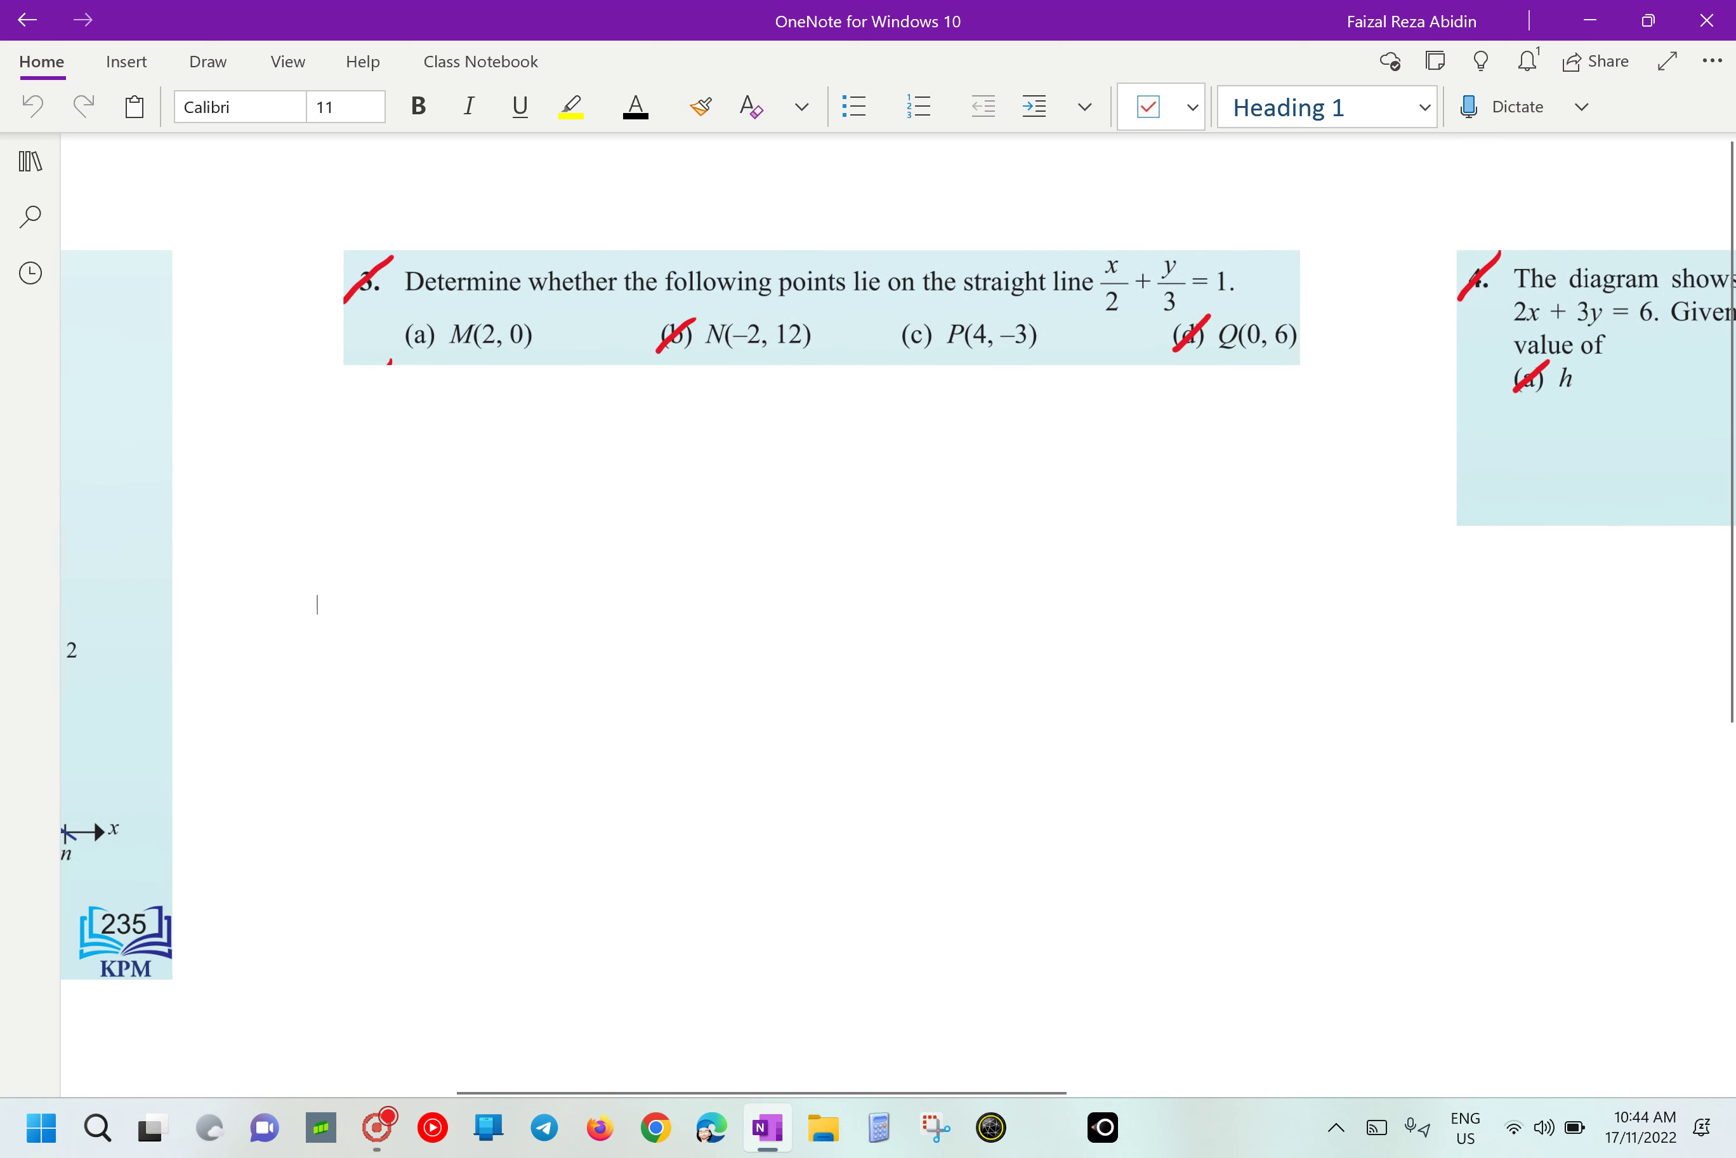
pyautogui.scroll(3, 478, 405)
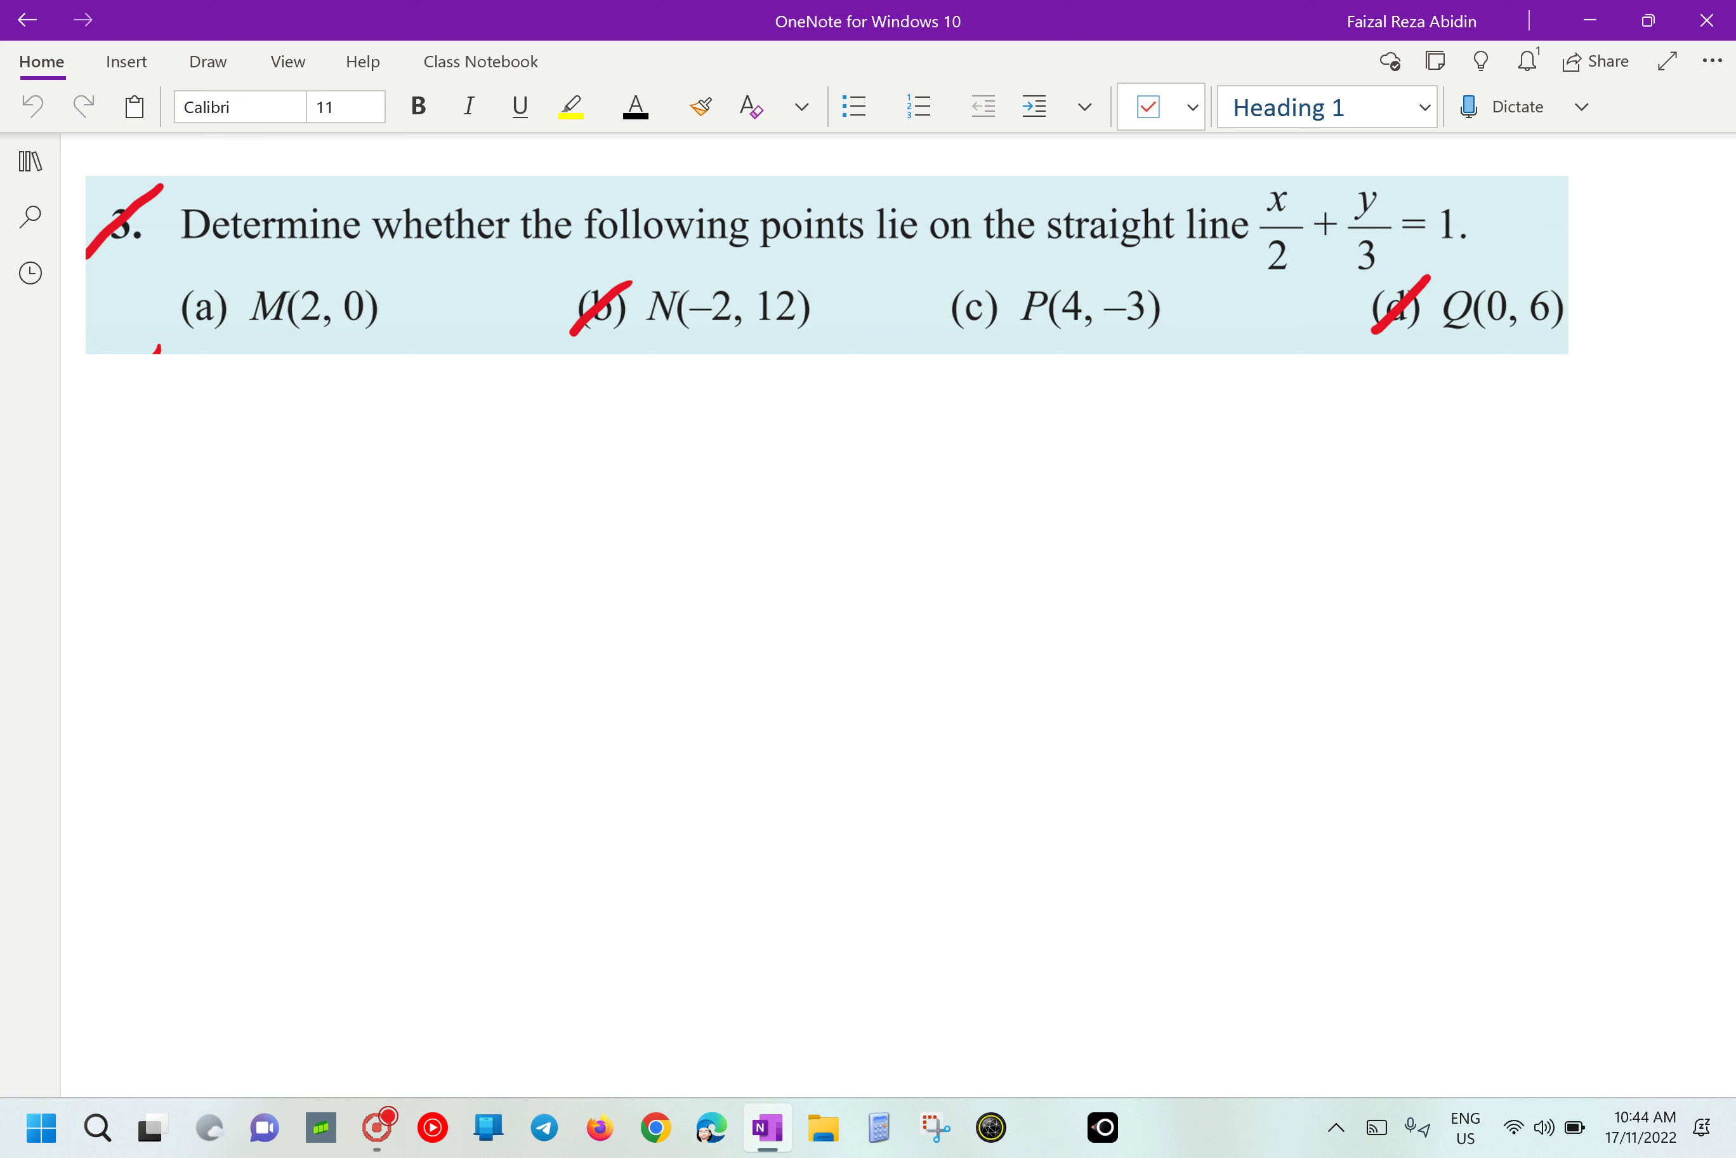
pyautogui.scroll(1, 450, 404)
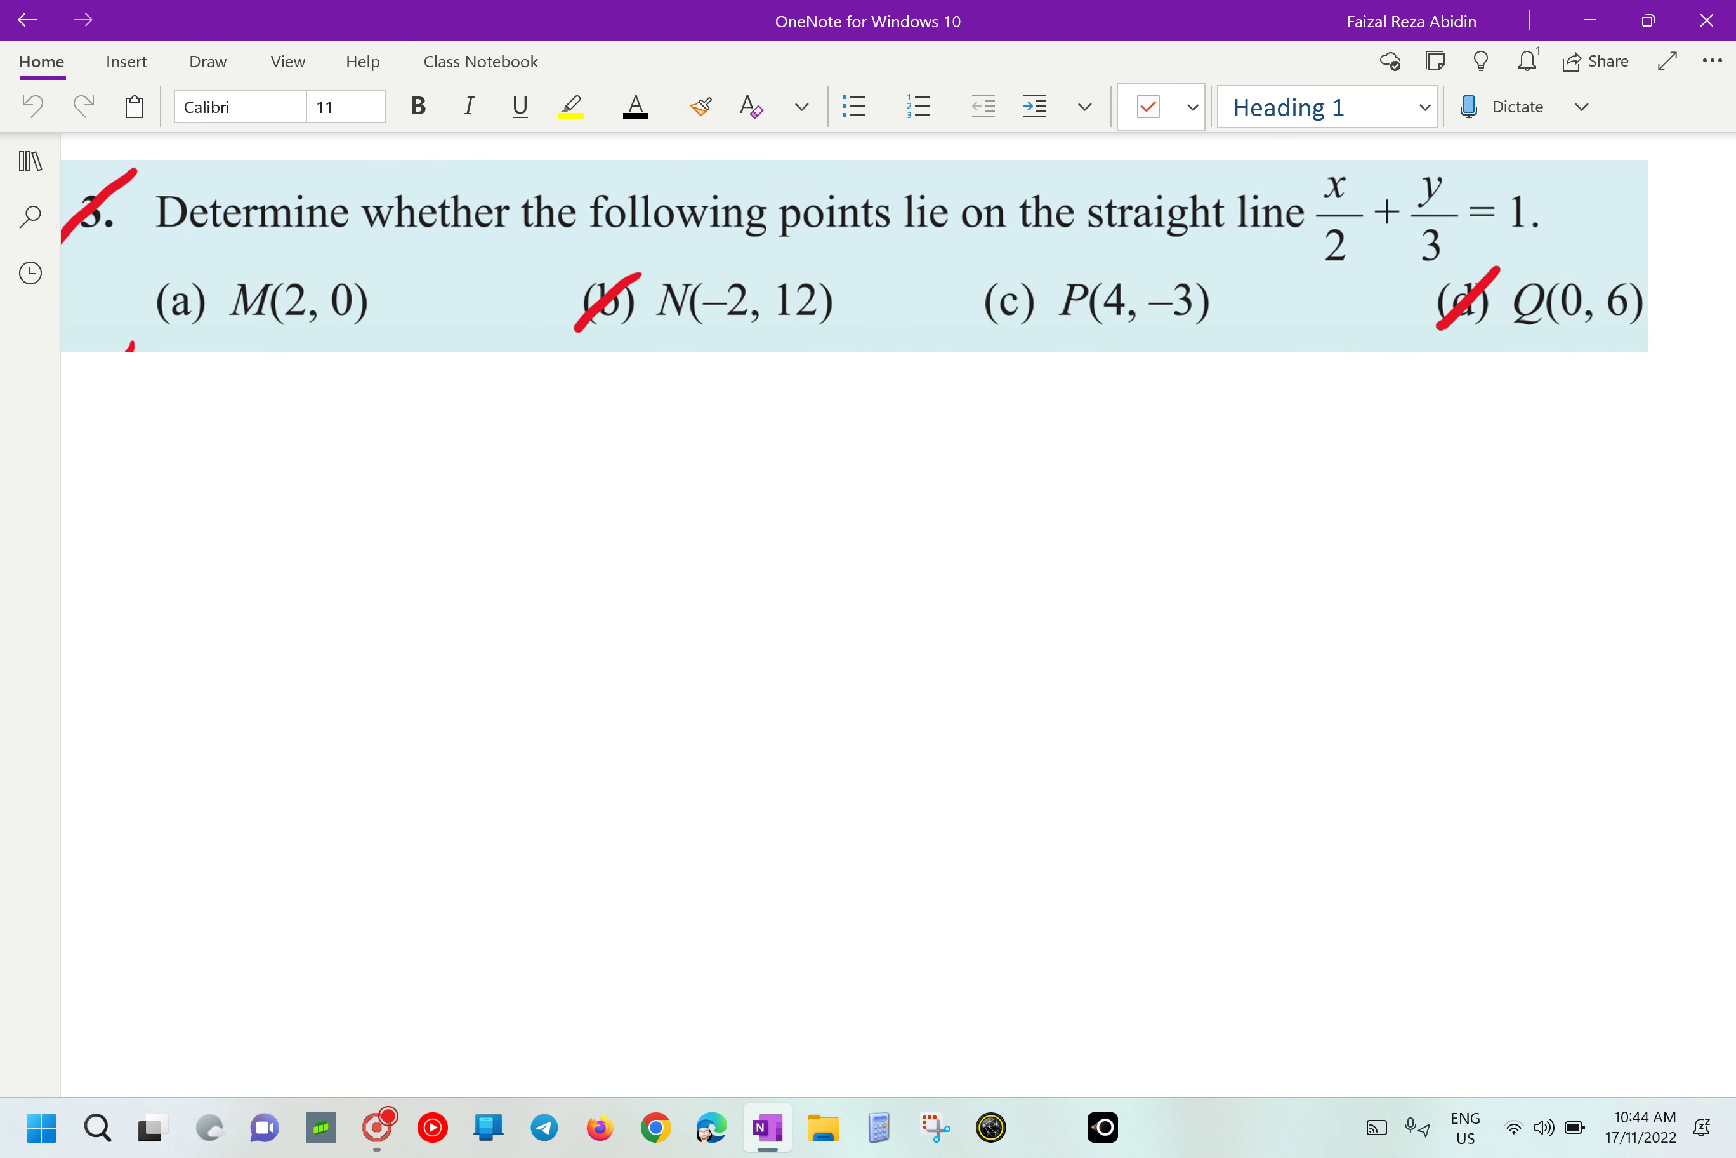
pyautogui.scroll(-1, 854, 264)
pyautogui.scroll(1, 854, 276)
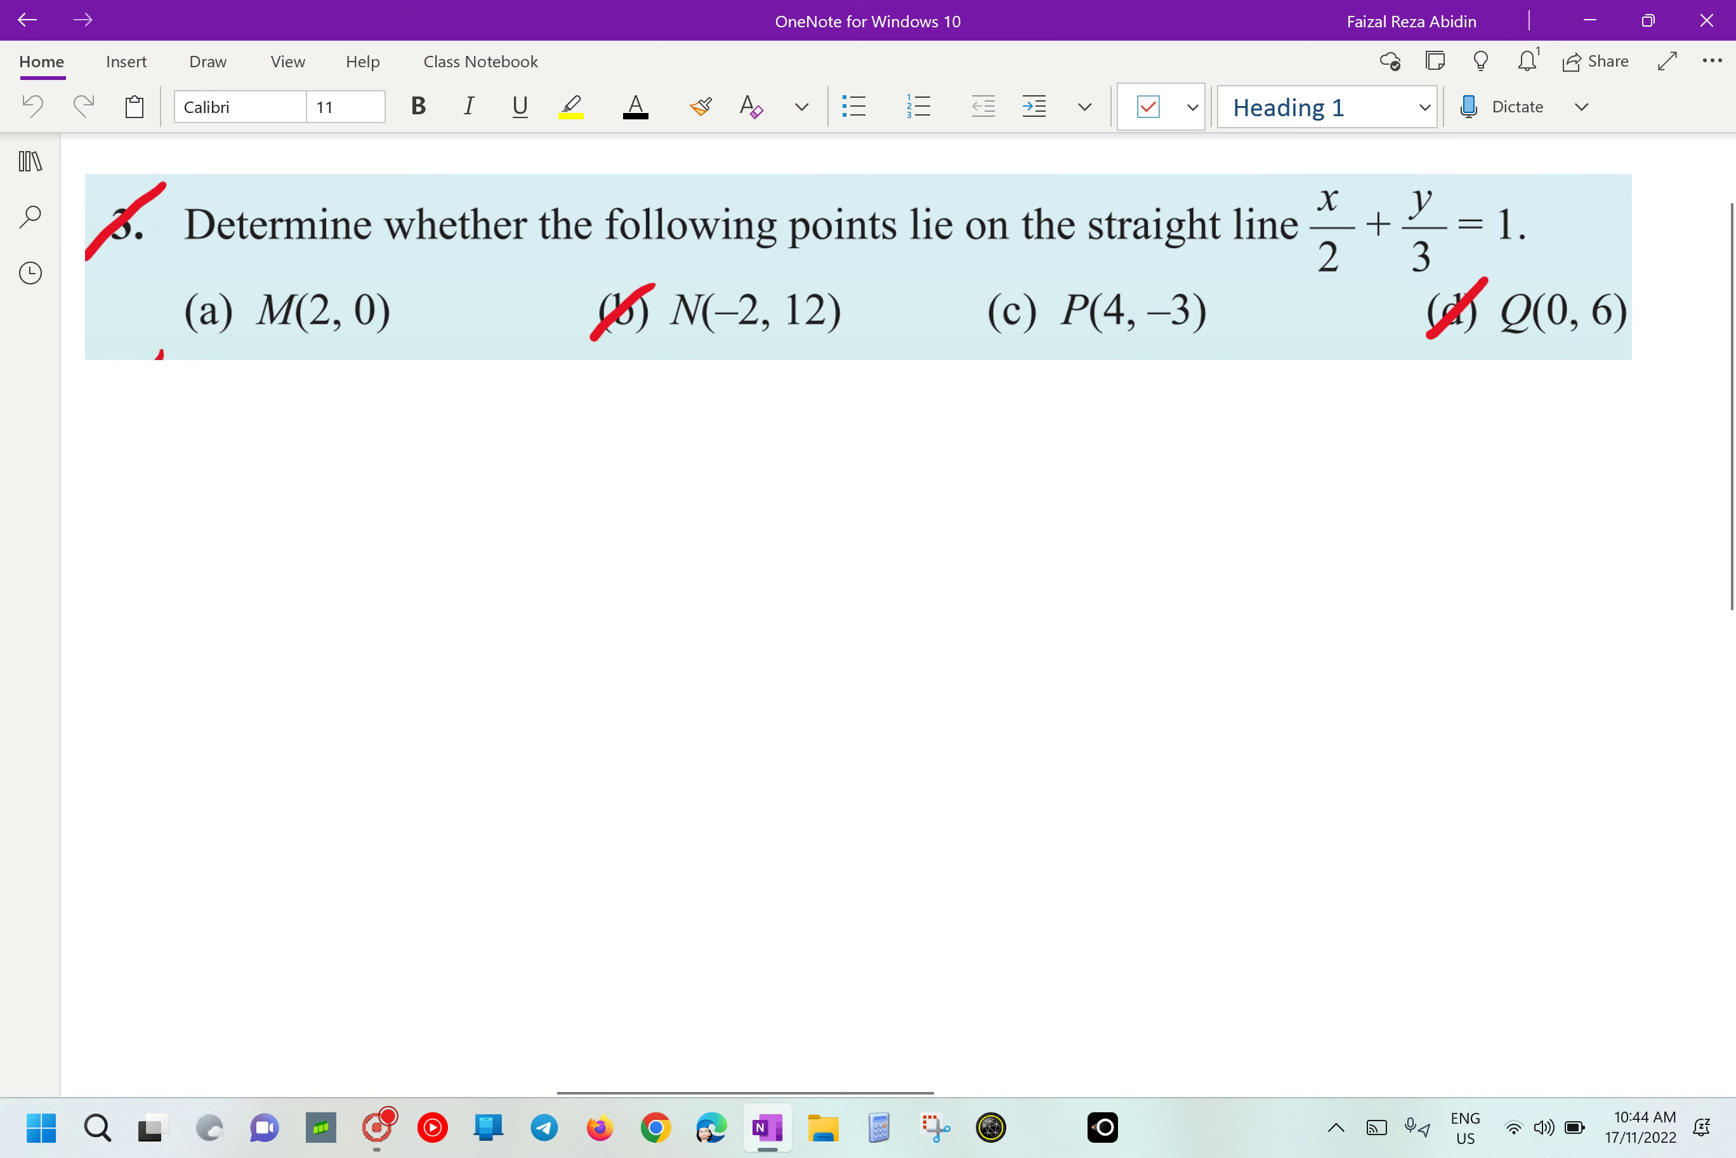
# Bring up the inking pens and undo a stray red stroke.
pyautogui.click(207, 61)
pyautogui.click(898, 104)
pyautogui.moveTo(525, 548); pyautogui.dragTo(655, 672)
pyautogui.hotkey('ctrl', 'z')
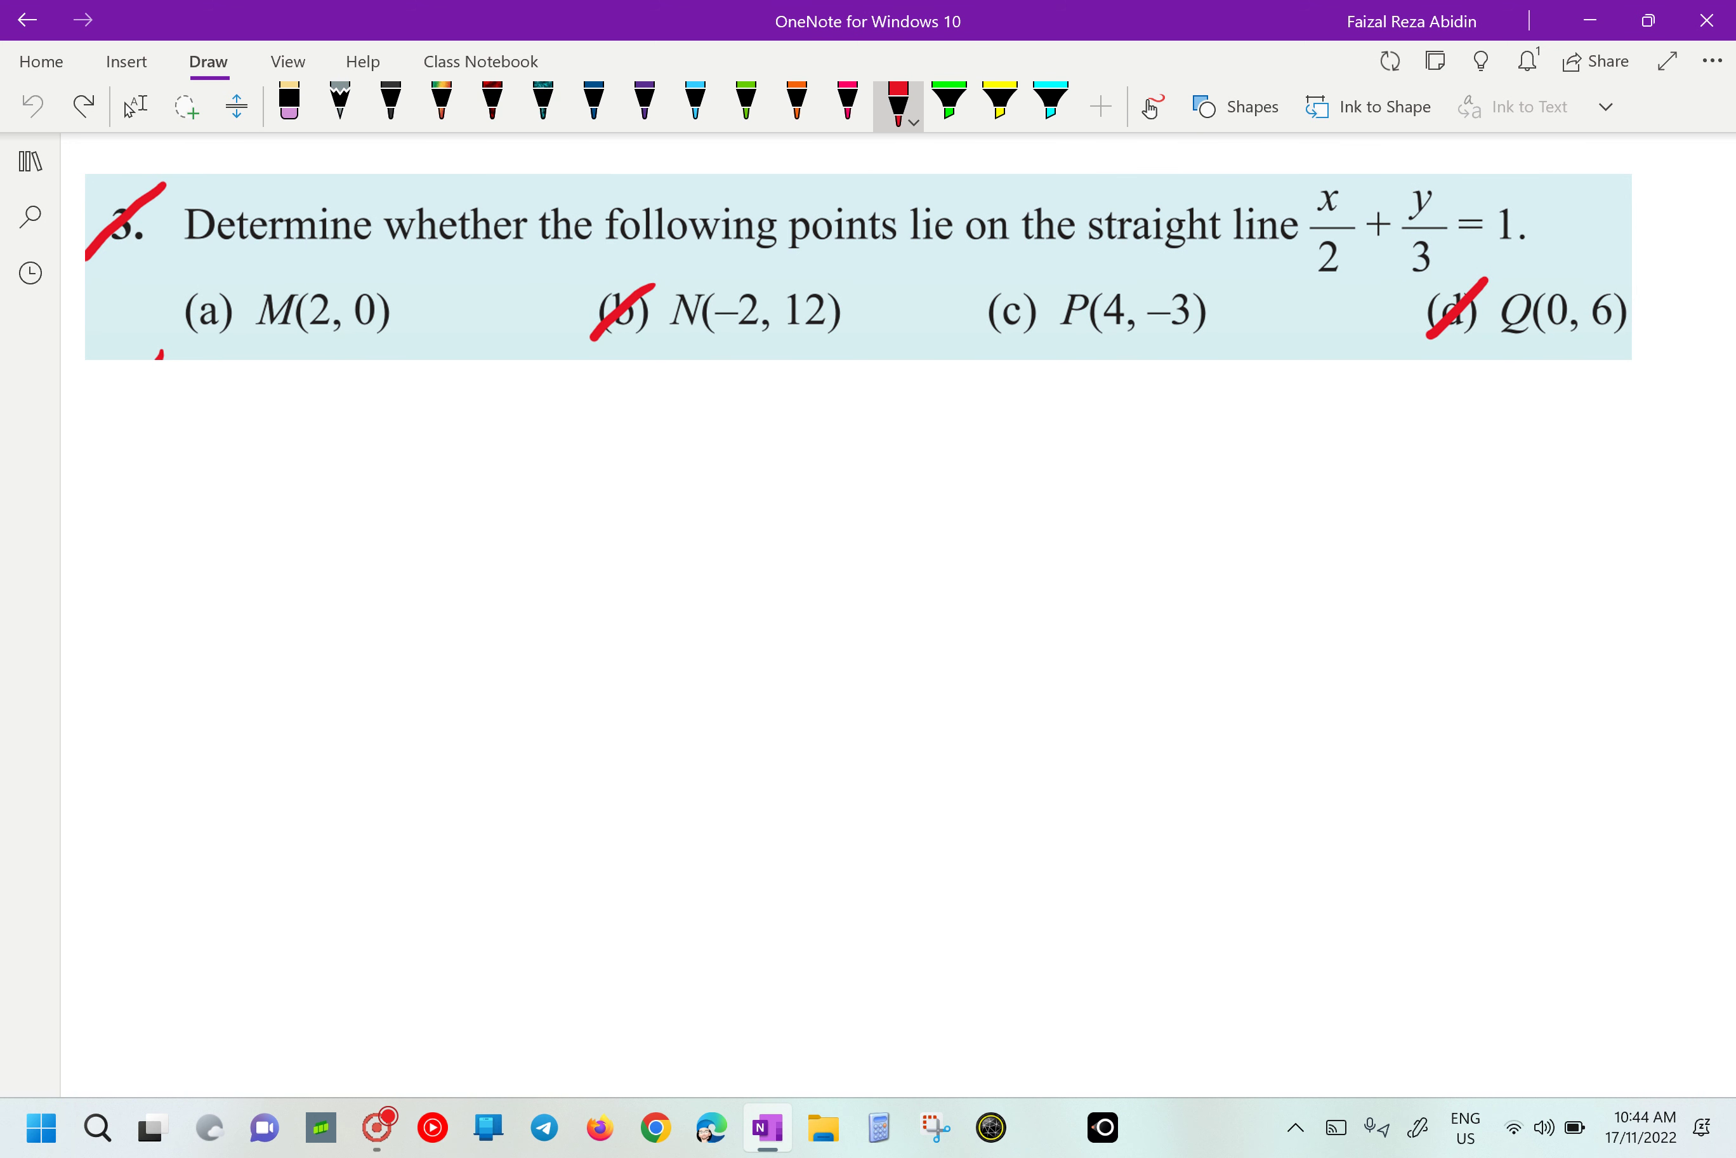
# Label N's −2 as x in light blue and its 12 as y in green.
pyautogui.click(695, 105)
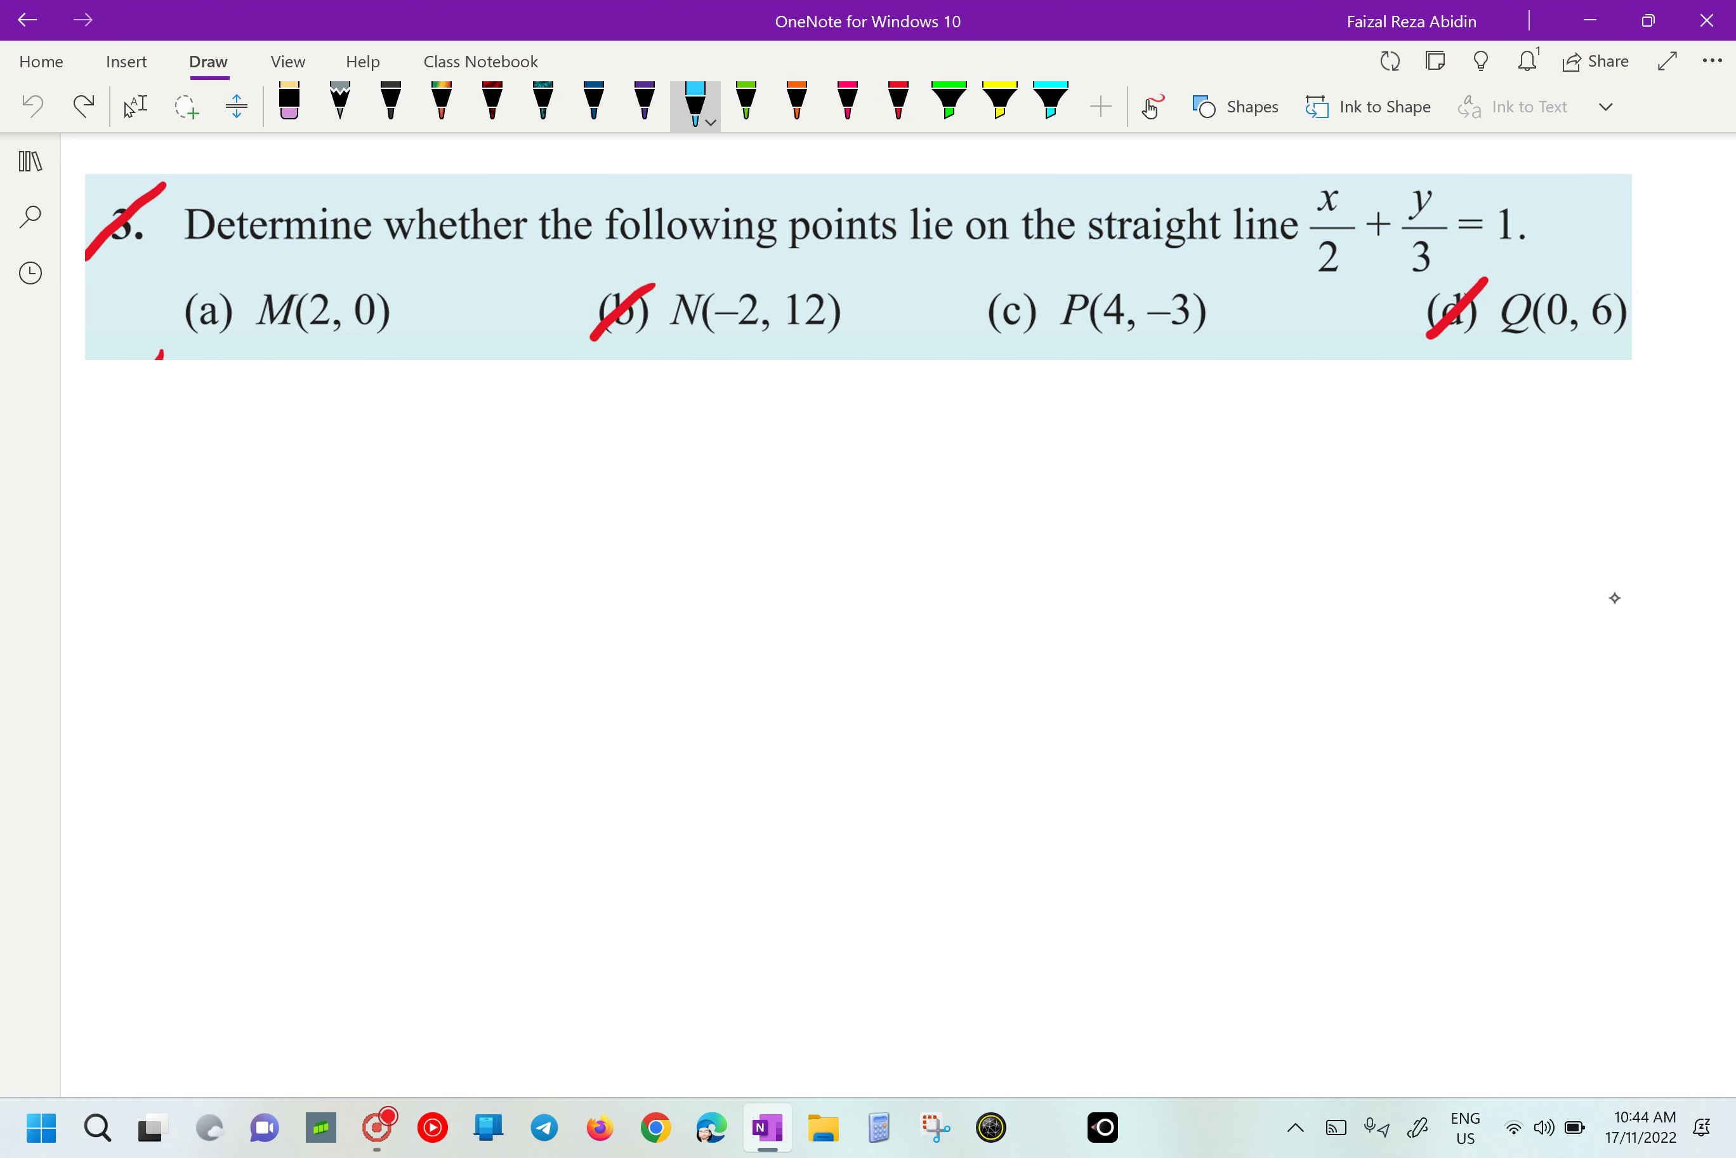
pyautogui.moveTo(732, 264); pyautogui.dragTo(743, 280)
pyautogui.moveTo(750, 263); pyautogui.dragTo(737, 282)
pyautogui.click(746, 104)
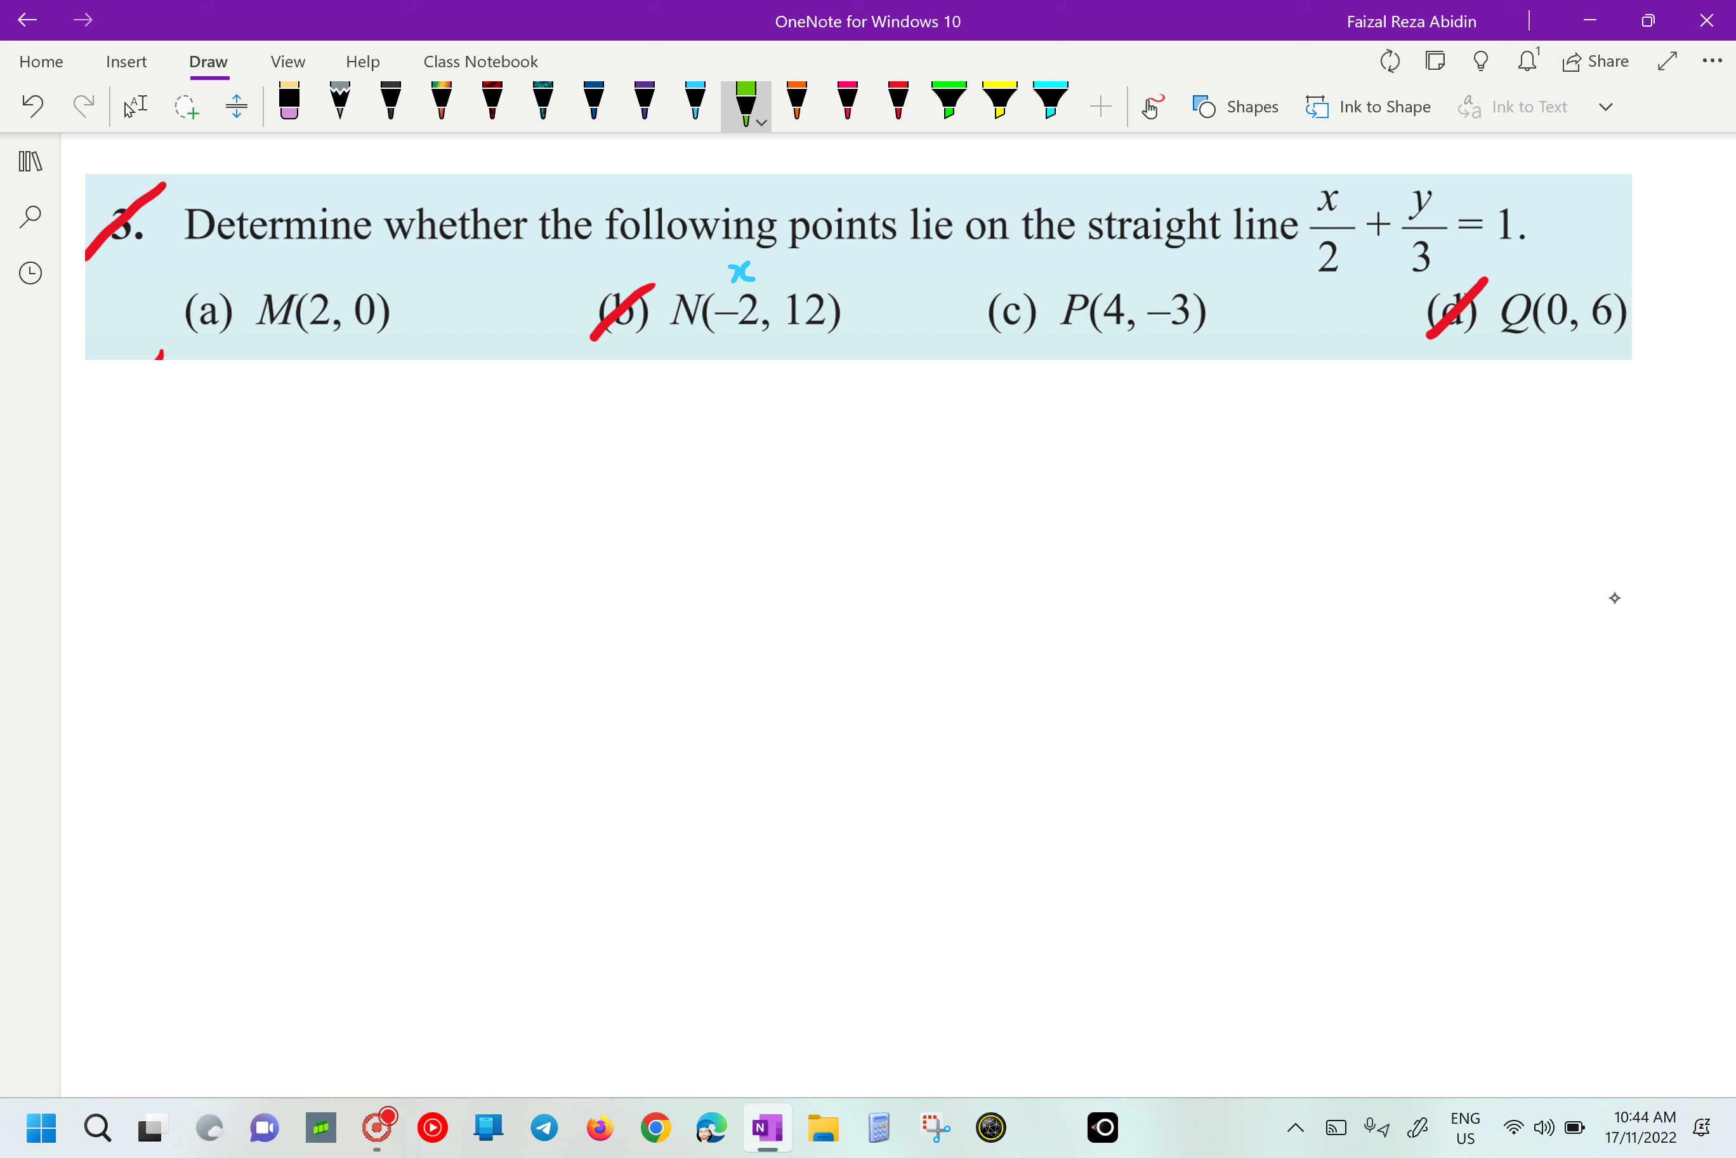
pyautogui.moveTo(800, 259); pyautogui.dragTo(801, 285)
# Handwrite (−2)/2 + 12/3 = 1 below question 3 in light-blue, dark-blue, green and purple ink.
pyautogui.click(695, 105)
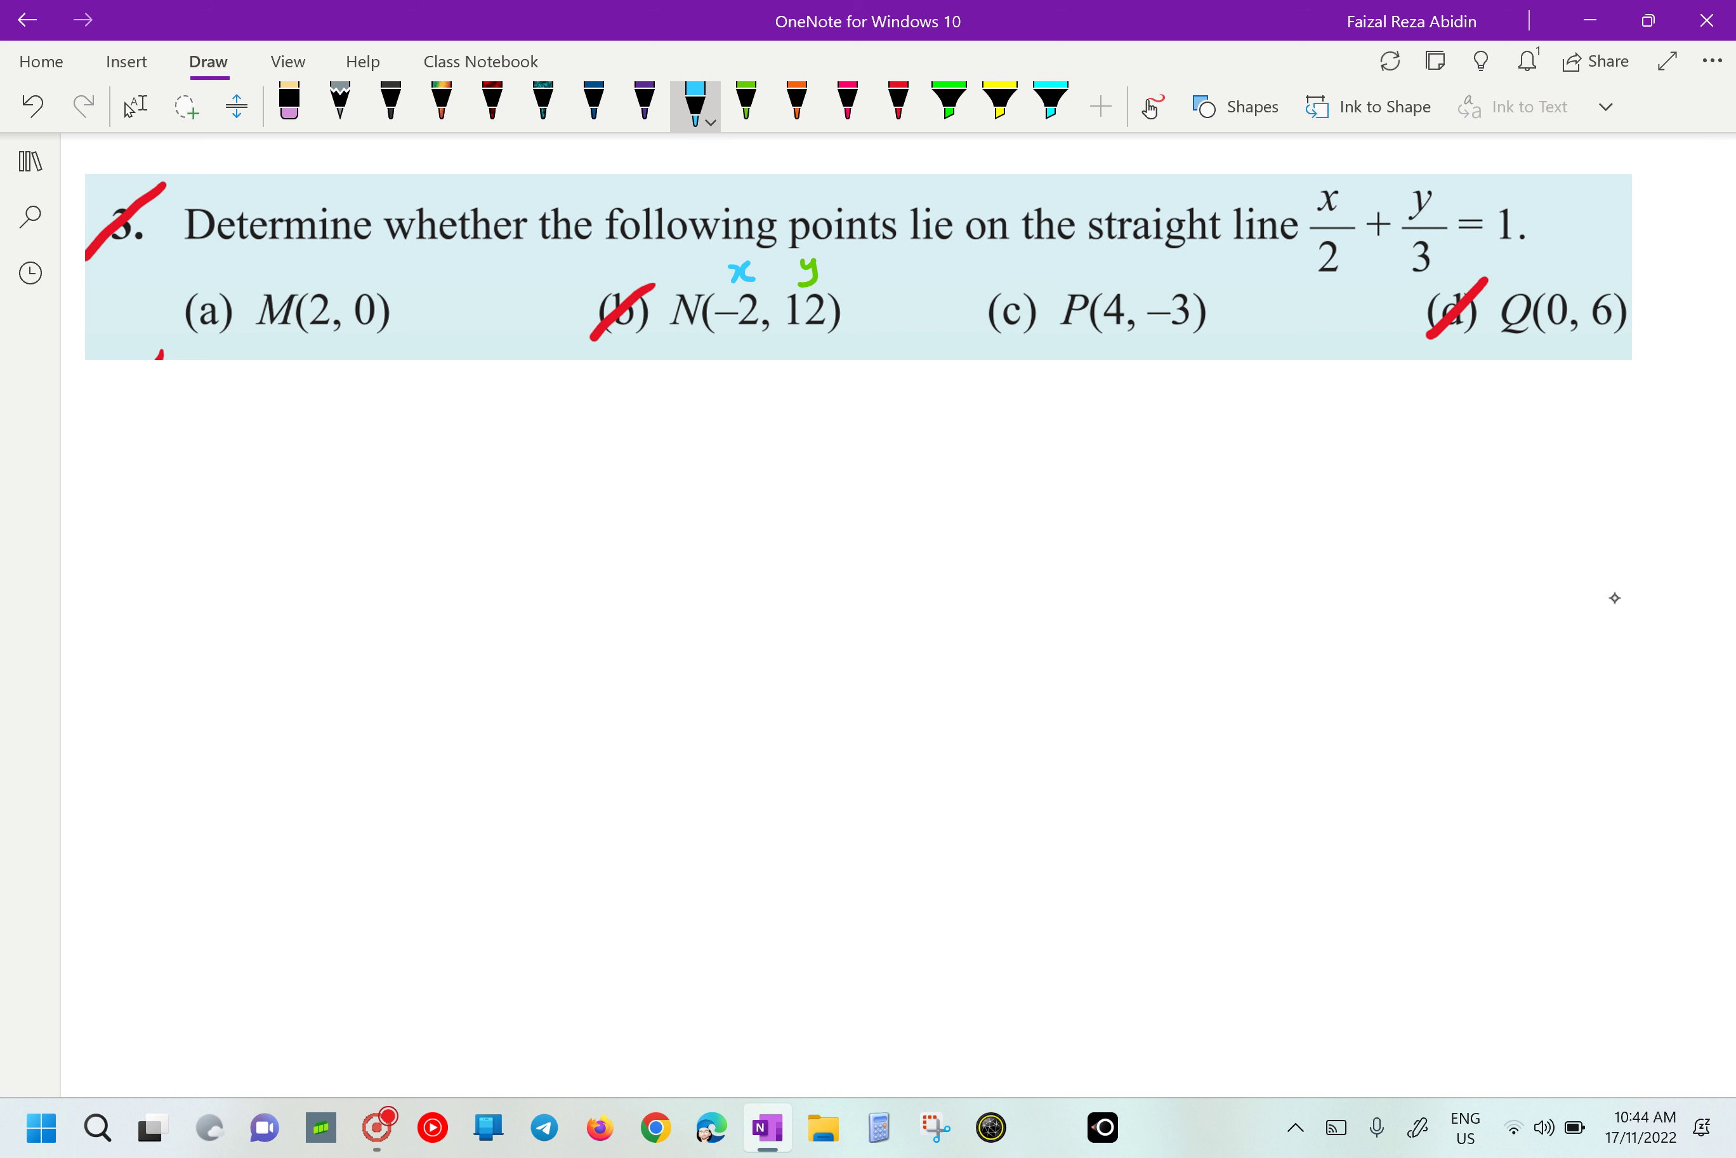
pyautogui.moveTo(226, 484)
pyautogui.mouseDown()
pyautogui.moveTo(297, 498)
pyautogui.moveTo(323, 483)
pyautogui.moveTo(302, 511)
pyautogui.moveTo(223, 517)
pyautogui.moveTo(307, 536)
pyautogui.moveTo(279, 586)
pyautogui.mouseUp()
pyautogui.click(593, 105)
pyautogui.moveTo(372, 517)
pyautogui.mouseDown()
pyautogui.moveTo(372, 552)
pyautogui.moveTo(439, 515)
pyautogui.moveTo(484, 513)
pyautogui.moveTo(447, 536)
pyautogui.moveTo(497, 536)
pyautogui.mouseUp()
pyautogui.click(746, 105)
pyautogui.moveTo(448, 561)
pyautogui.mouseDown()
pyautogui.moveTo(467, 564)
pyautogui.moveTo(442, 596)
pyautogui.mouseUp()
pyautogui.click(644, 105)
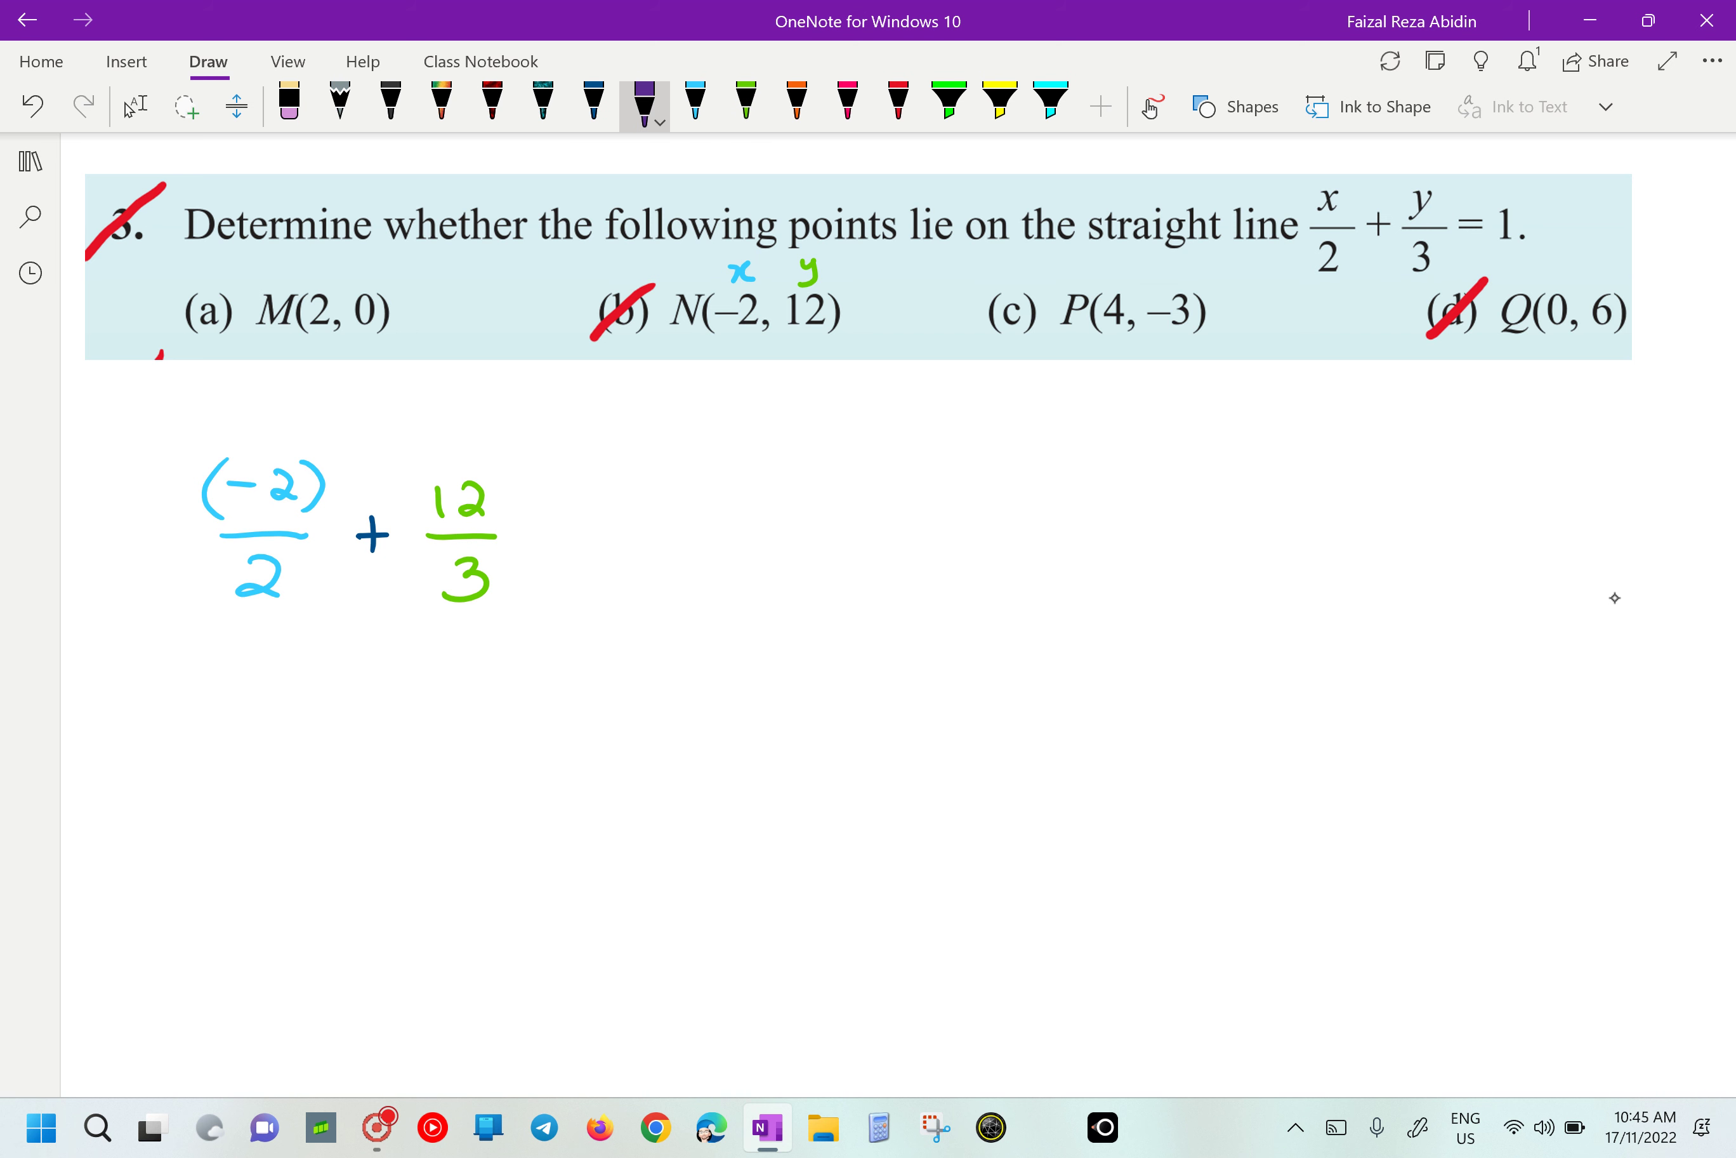
pyautogui.moveTo(556, 526); pyautogui.dragTo(636, 550)
pyautogui.scroll(-3, 860, 597)
pyautogui.scroll(2, 860, 598)
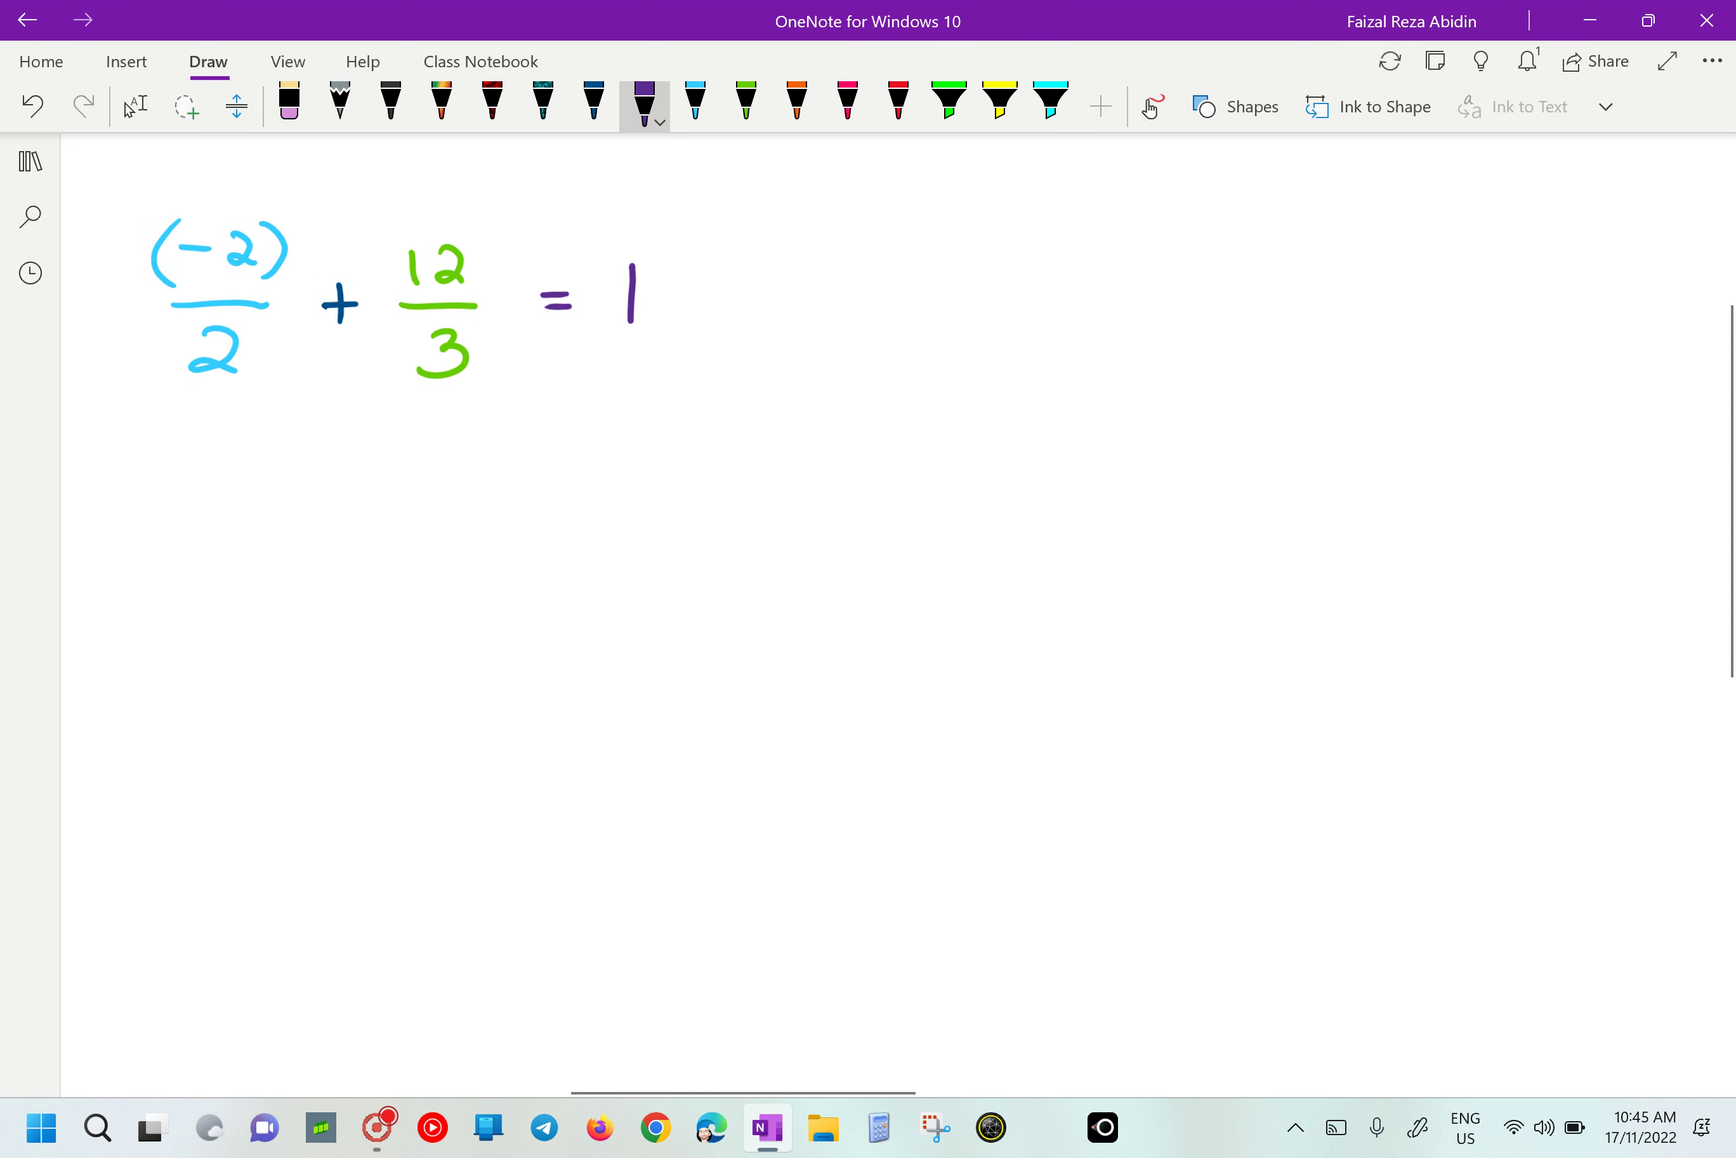
# In pink, cancel the 2s to 1 and reduce 12/3 to 4.
pyautogui.click(134, 105)
pyautogui.click(848, 105)
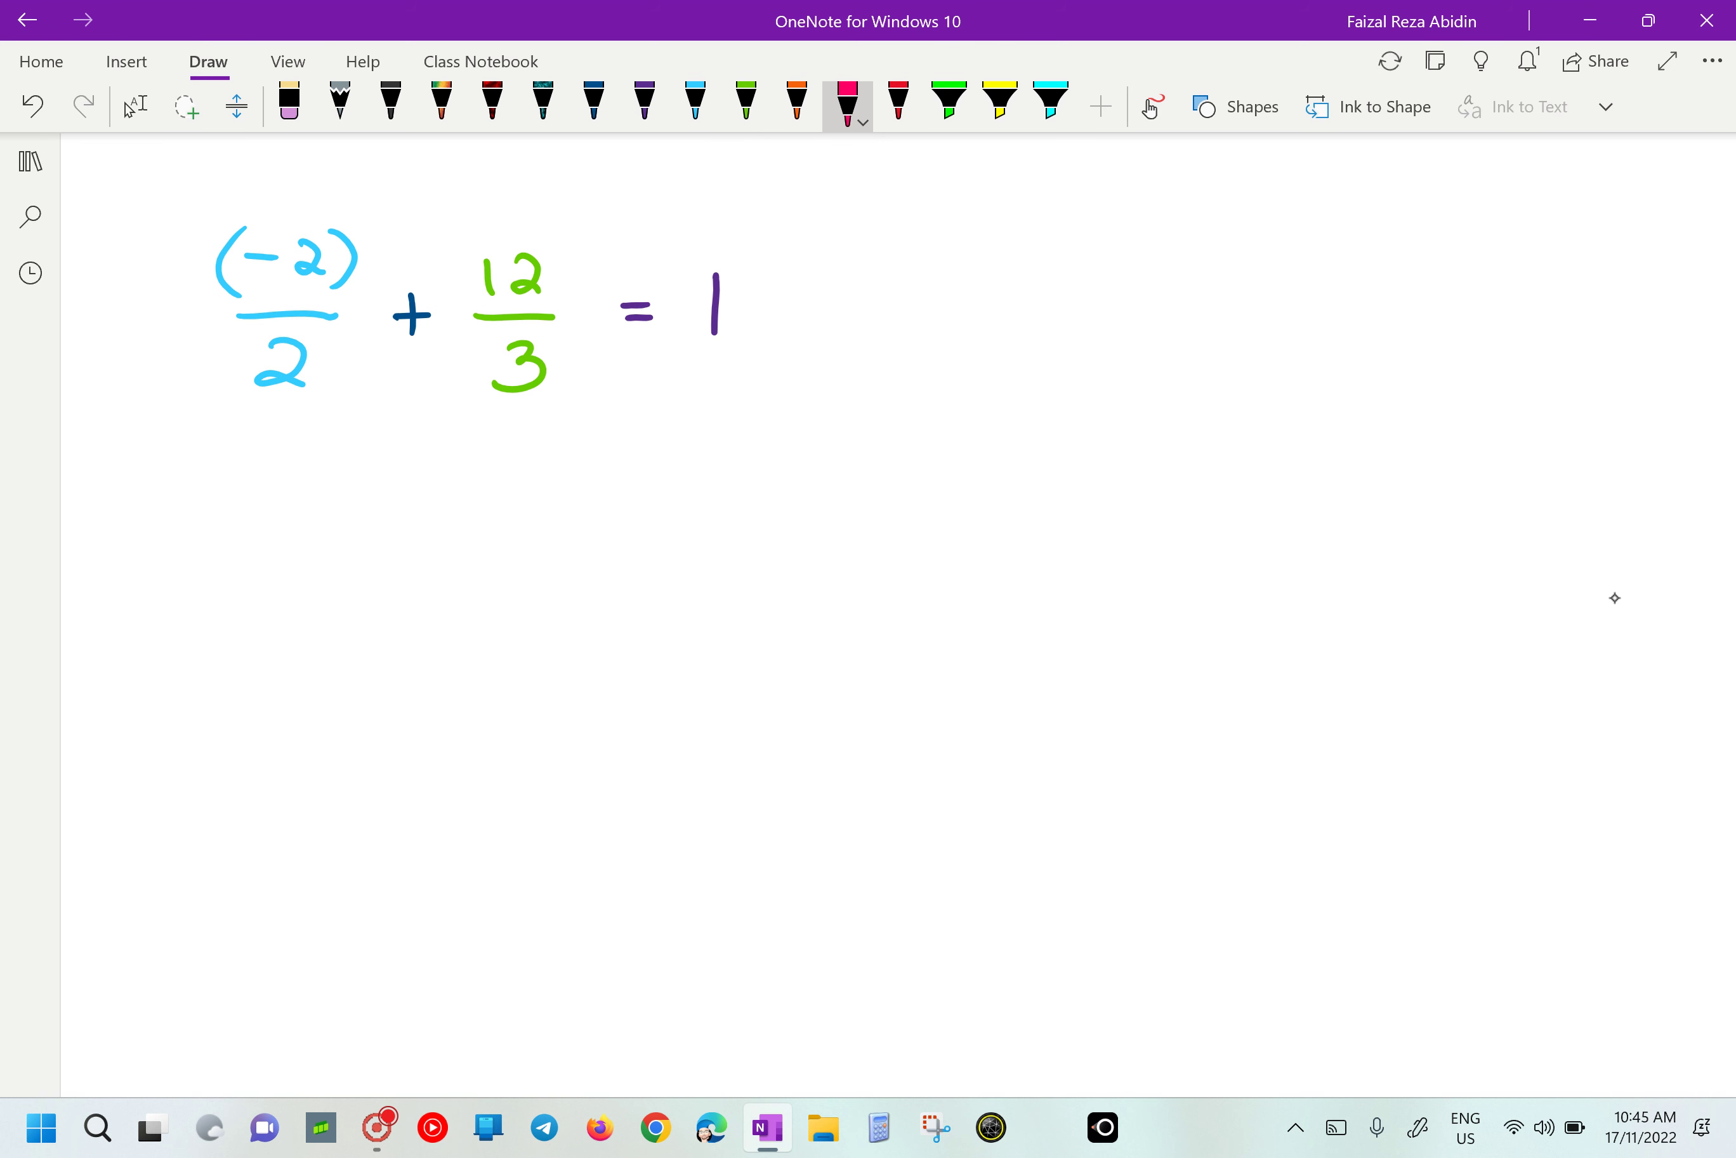
pyautogui.moveTo(324, 326); pyautogui.dragTo(244, 391)
pyautogui.moveTo(341, 225); pyautogui.dragTo(282, 284)
pyautogui.moveTo(284, 208); pyautogui.dragTo(285, 227)
pyautogui.moveTo(324, 390); pyautogui.dragTo(324, 410)
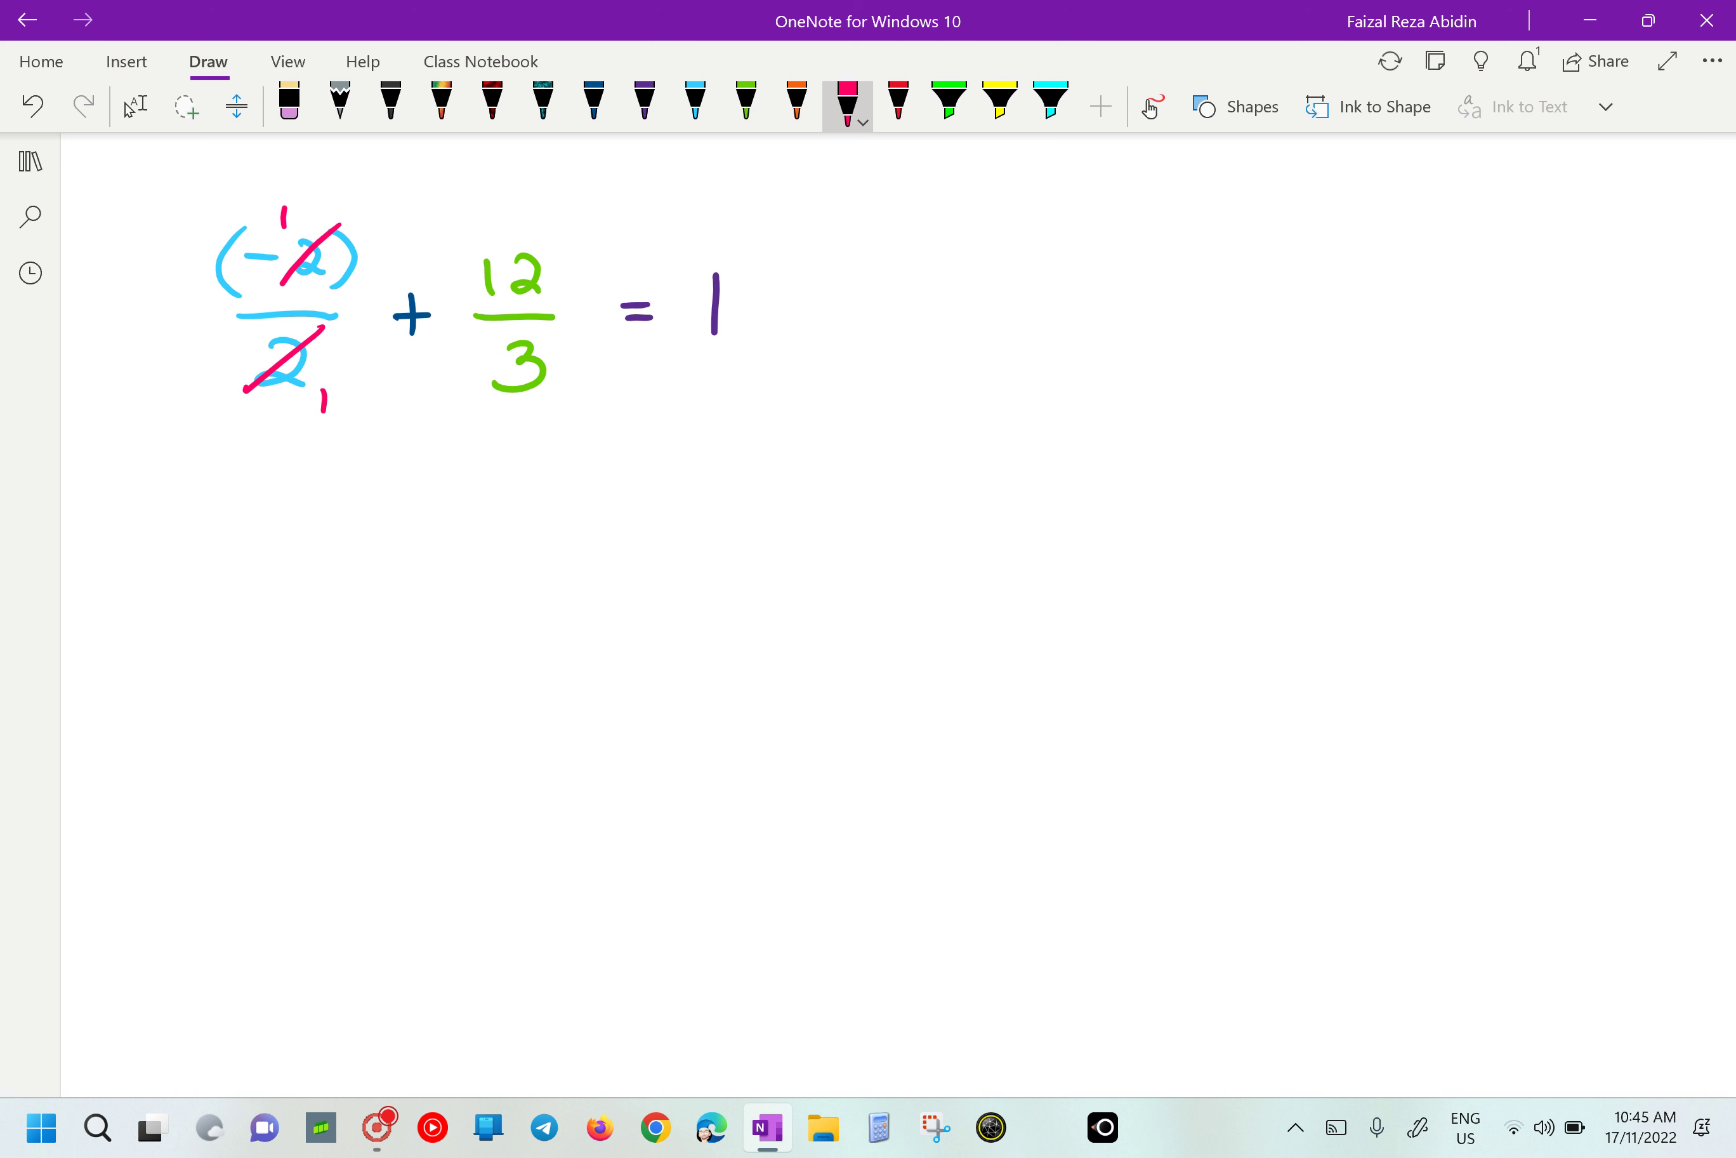
pyautogui.moveTo(560, 334); pyautogui.dragTo(490, 394)
pyautogui.moveTo(565, 242); pyautogui.dragTo(485, 304)
pyautogui.moveTo(511, 203); pyautogui.dragTo(535, 215)
pyautogui.moveTo(523, 202); pyautogui.dragTo(521, 237)
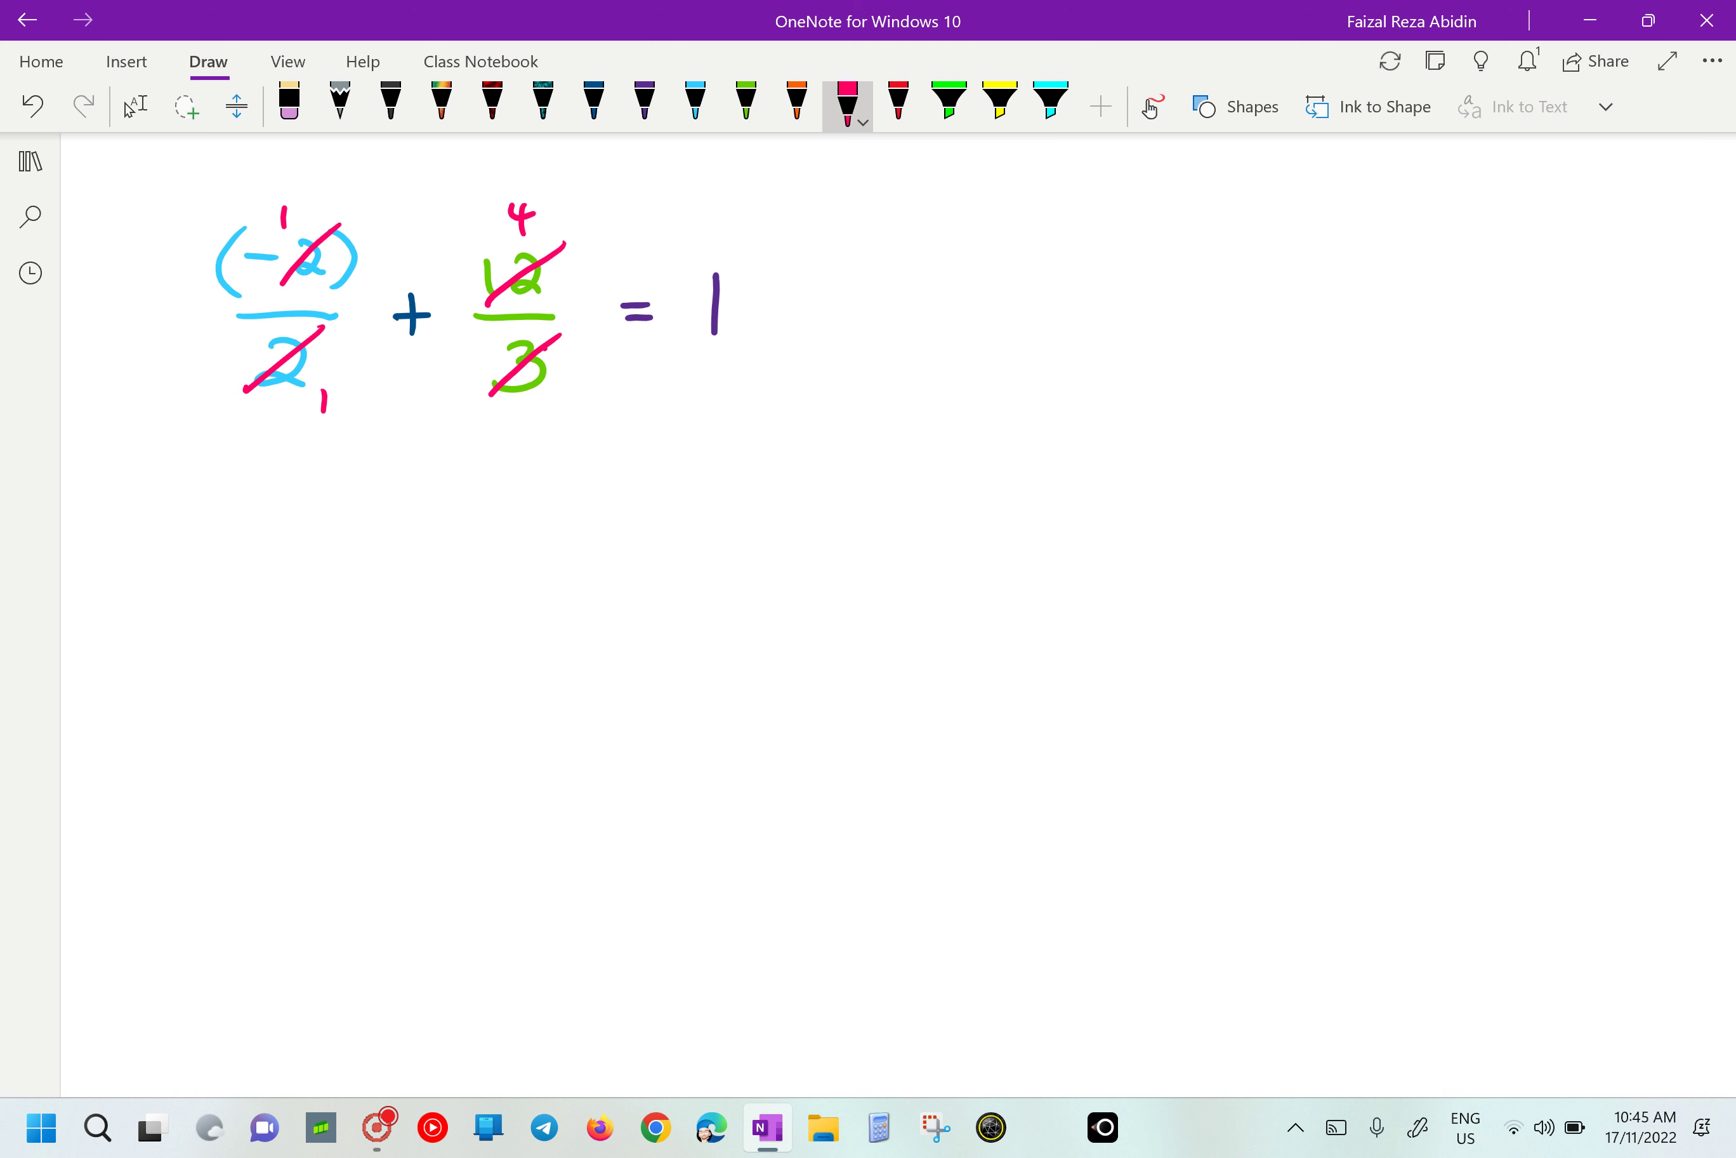
# Write the simplified result 3 ≠ 1.
pyautogui.moveTo(521, 460)
pyautogui.mouseDown()
pyautogui.moveTo(556, 505)
pyautogui.moveTo(517, 514)
pyautogui.mouseUp()
pyautogui.moveTo(620, 486); pyautogui.dragTo(655, 486)
pyautogui.moveTo(621, 502); pyautogui.dragTo(716, 514)
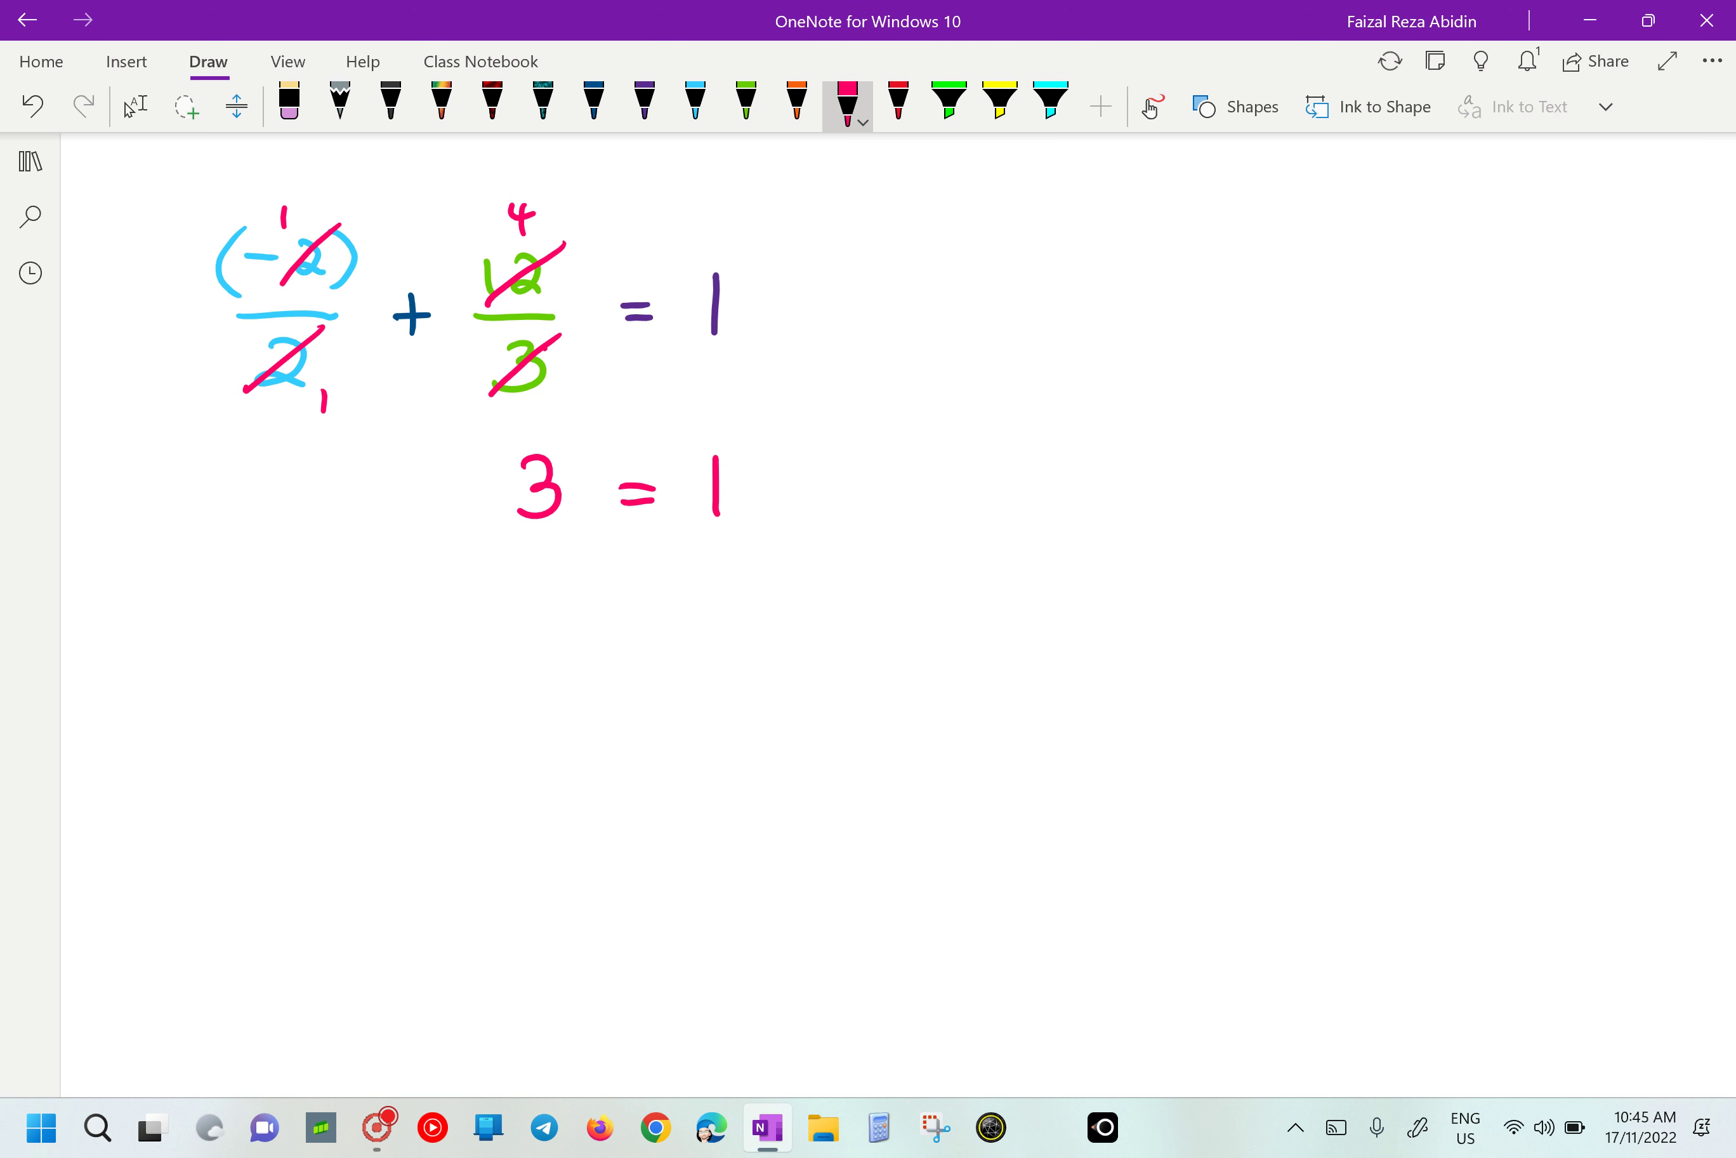
pyautogui.moveTo(653, 458); pyautogui.dragTo(618, 535)
pyautogui.scroll(5, 867, 523)
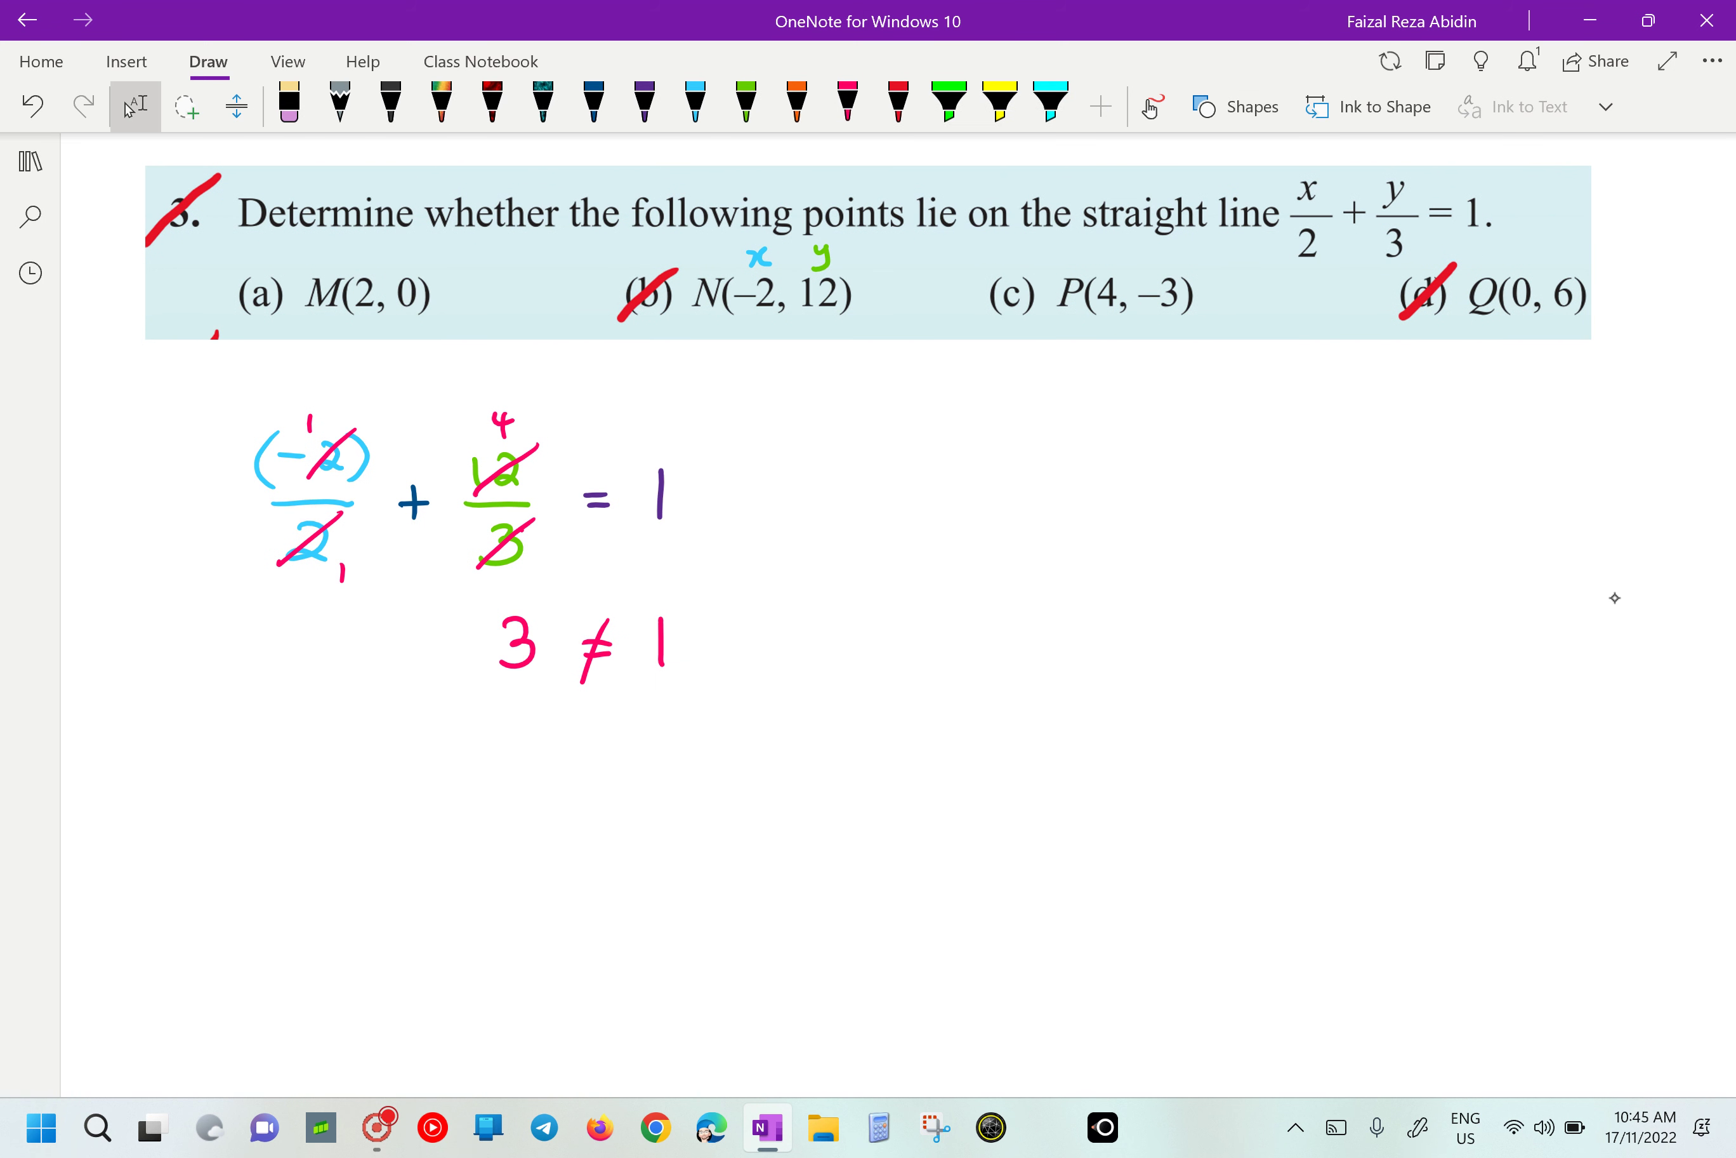
# Write 'N is not lies at the straight line' with an end mark and label the working b).
pyautogui.moveTo(248, 768)
pyautogui.mouseDown()
pyautogui.moveTo(251, 820)
pyautogui.moveTo(282, 762)
pyautogui.moveTo(325, 820)
pyautogui.moveTo(330, 786)
pyautogui.mouseUp()
pyautogui.moveTo(351, 786); pyautogui.dragTo(333, 819)
pyautogui.moveTo(391, 784); pyautogui.dragTo(414, 811)
pyautogui.moveTo(431, 788); pyautogui.dragTo(448, 824)
pyautogui.moveTo(423, 798); pyautogui.dragTo(511, 812)
pyautogui.moveTo(510, 796)
pyautogui.mouseDown()
pyautogui.moveTo(513, 811)
pyautogui.moveTo(509, 787)
pyautogui.mouseUp()
pyautogui.moveTo(519, 795)
pyautogui.mouseDown()
pyautogui.moveTo(536, 815)
pyautogui.moveTo(615, 818)
pyautogui.mouseUp()
pyautogui.moveTo(254, 865); pyautogui.dragTo(253, 917)
pyautogui.moveTo(236, 901); pyautogui.dragTo(261, 896)
pyautogui.moveTo(266, 867)
pyautogui.mouseDown()
pyautogui.moveTo(280, 908)
pyautogui.moveTo(303, 909)
pyautogui.mouseUp()
pyautogui.moveTo(354, 881); pyautogui.dragTo(333, 912)
pyautogui.moveTo(359, 866)
pyautogui.mouseDown()
pyautogui.moveTo(367, 916)
pyautogui.moveTo(396, 896)
pyautogui.mouseUp()
pyautogui.moveTo(396, 893)
pyautogui.mouseDown()
pyautogui.moveTo(444, 923)
pyautogui.moveTo(427, 942)
pyautogui.mouseUp()
pyautogui.moveTo(448, 889)
pyautogui.mouseDown()
pyautogui.moveTo(474, 915)
pyautogui.moveTo(478, 890)
pyautogui.moveTo(526, 914)
pyautogui.mouseUp()
pyautogui.moveTo(534, 896)
pyautogui.mouseDown()
pyautogui.moveTo(587, 907)
pyautogui.moveTo(611, 949)
pyautogui.mouseUp()
pyautogui.moveTo(641, 908)
pyautogui.mouseDown()
pyautogui.moveTo(623, 943)
pyautogui.moveTo(640, 926)
pyautogui.mouseUp()
pyautogui.moveTo(612, 935); pyautogui.dragTo(641, 939)
pyautogui.moveTo(161, 453)
pyautogui.mouseDown()
pyautogui.moveTo(158, 495)
pyautogui.moveTo(182, 502)
pyautogui.mouseUp()
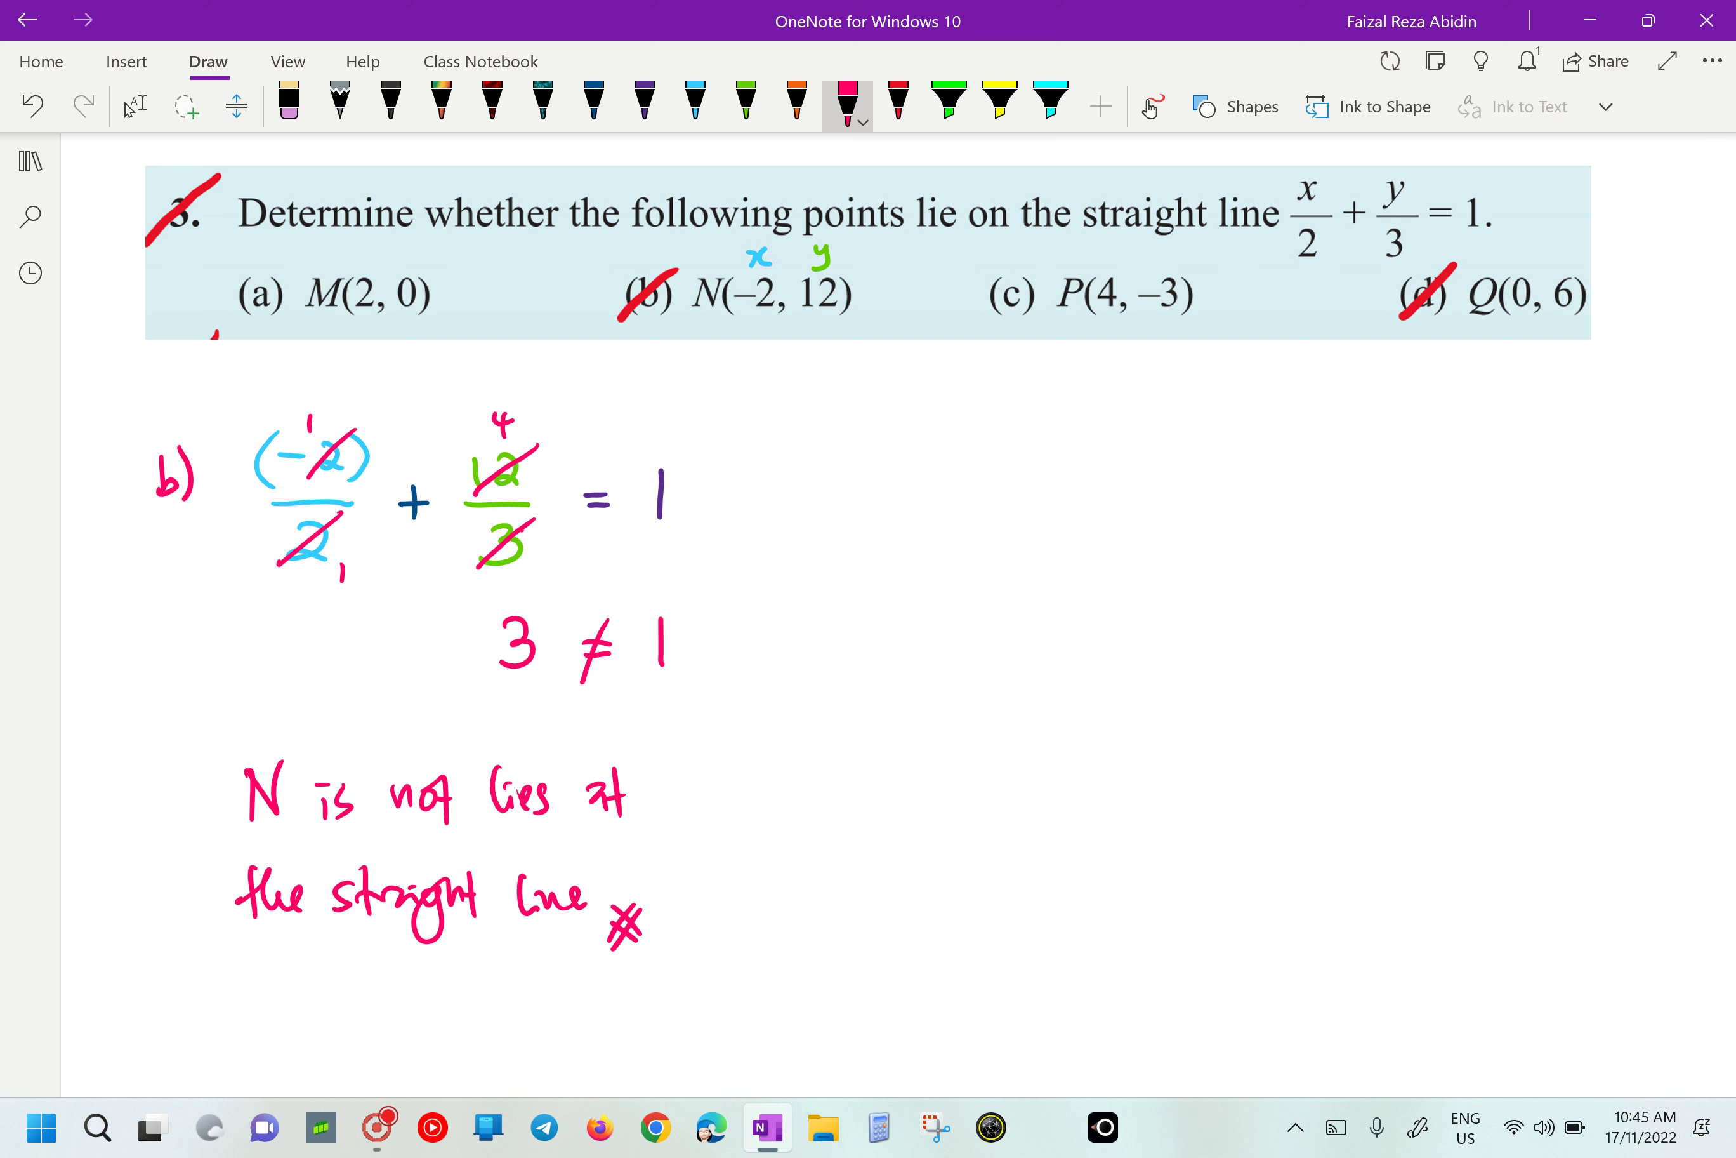
# Write the label d) in purple to the right of the b) working.
pyautogui.click(696, 103)
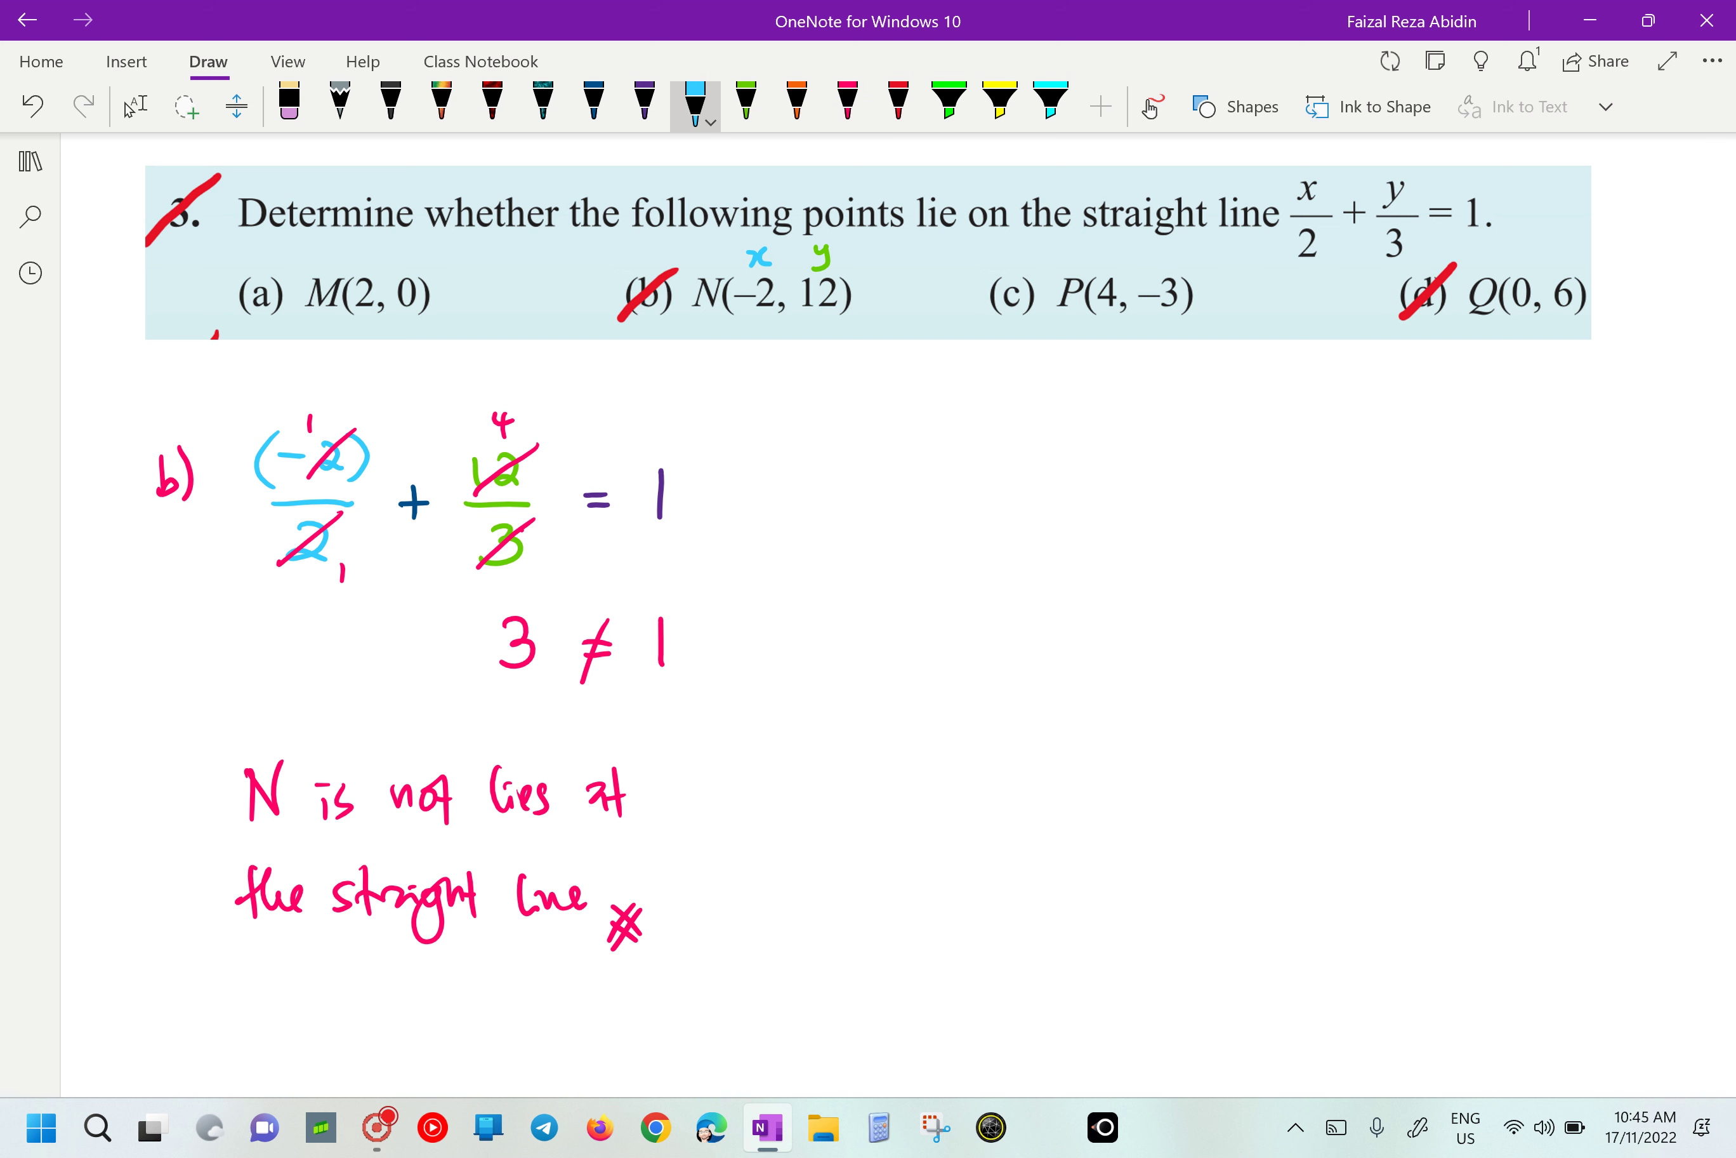
pyautogui.click(645, 103)
pyautogui.moveTo(935, 472); pyautogui.dragTo(959, 484)
pyautogui.moveTo(962, 431); pyautogui.dragTo(962, 493)
# Label Q's 0 as x in light blue.
pyautogui.click(696, 103)
pyautogui.moveTo(1505, 244); pyautogui.dragTo(1519, 258)
pyautogui.moveTo(1529, 239)
pyautogui.mouseDown()
pyautogui.moveTo(1517, 261)
pyautogui.moveTo(1573, 239)
pyautogui.moveTo(1551, 268)
pyautogui.mouseUp()
pyautogui.click(746, 103)
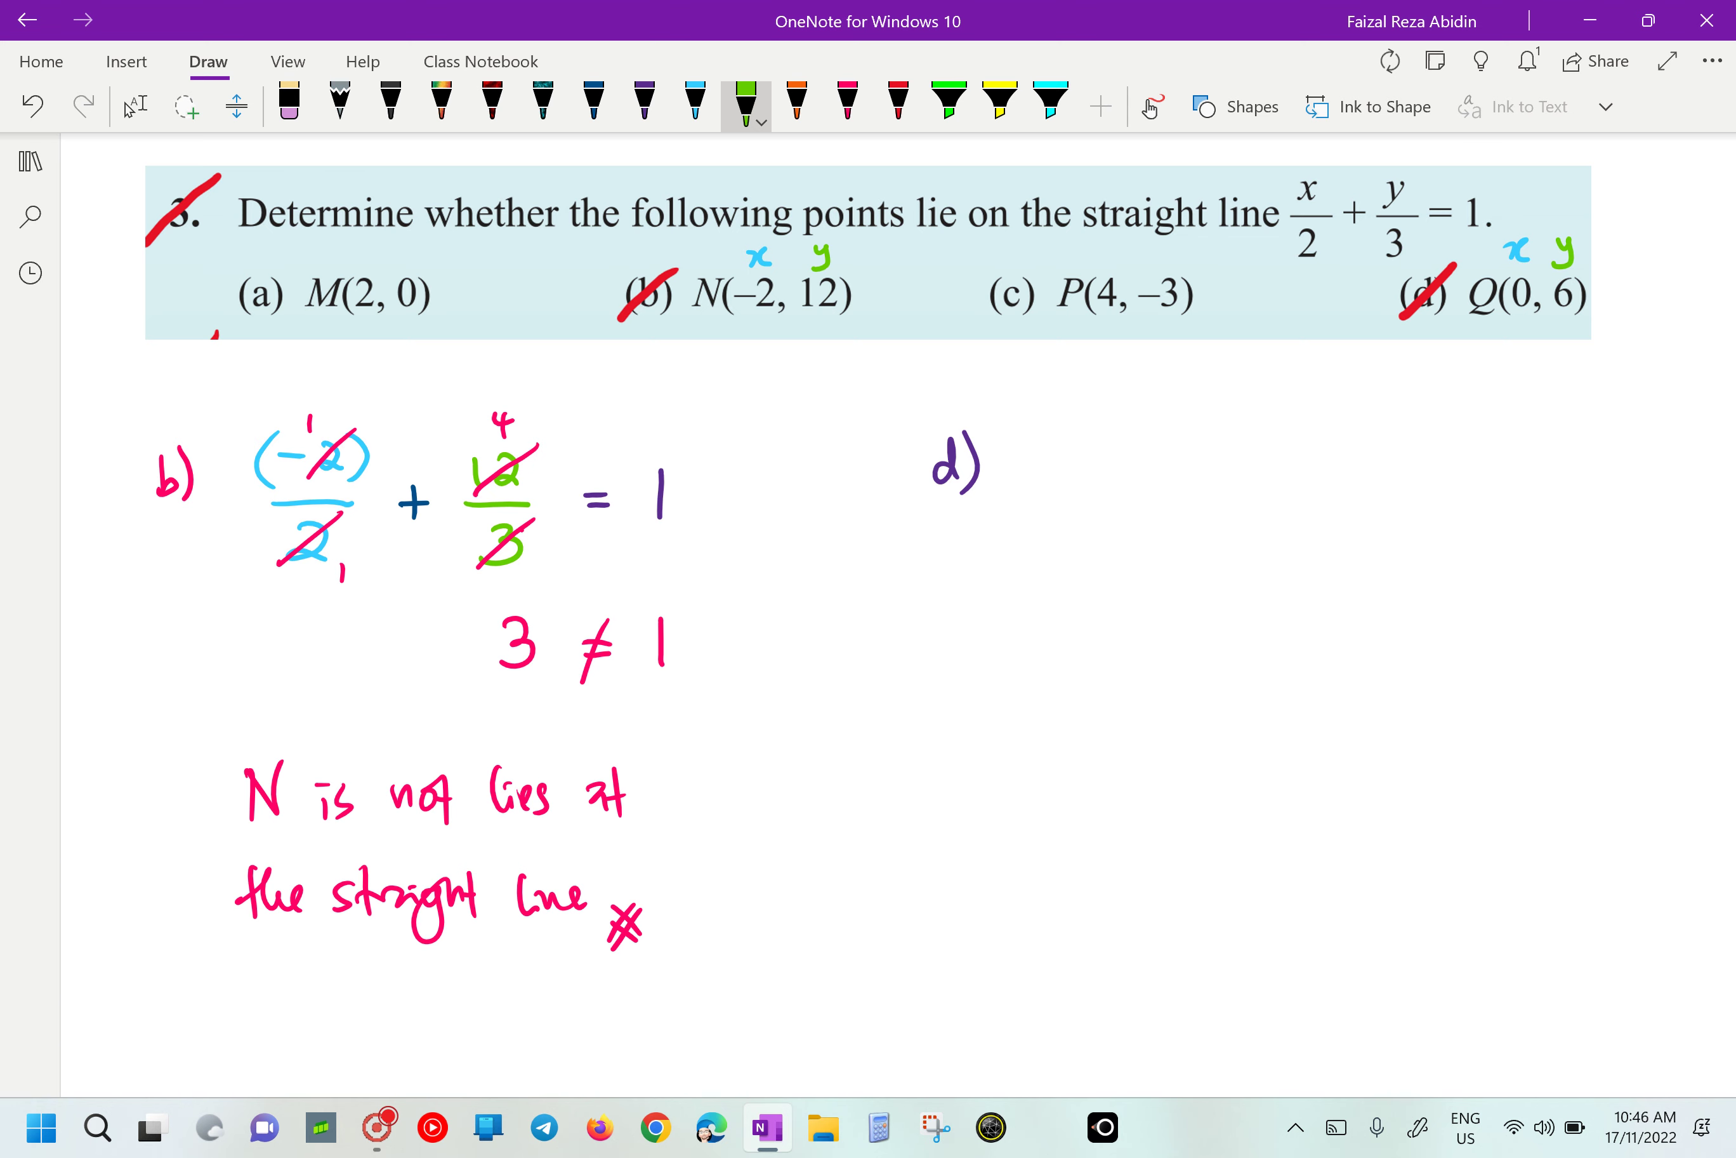
pyautogui.scroll(2, 897, 597)
pyautogui.hscroll(5, 897, 597)
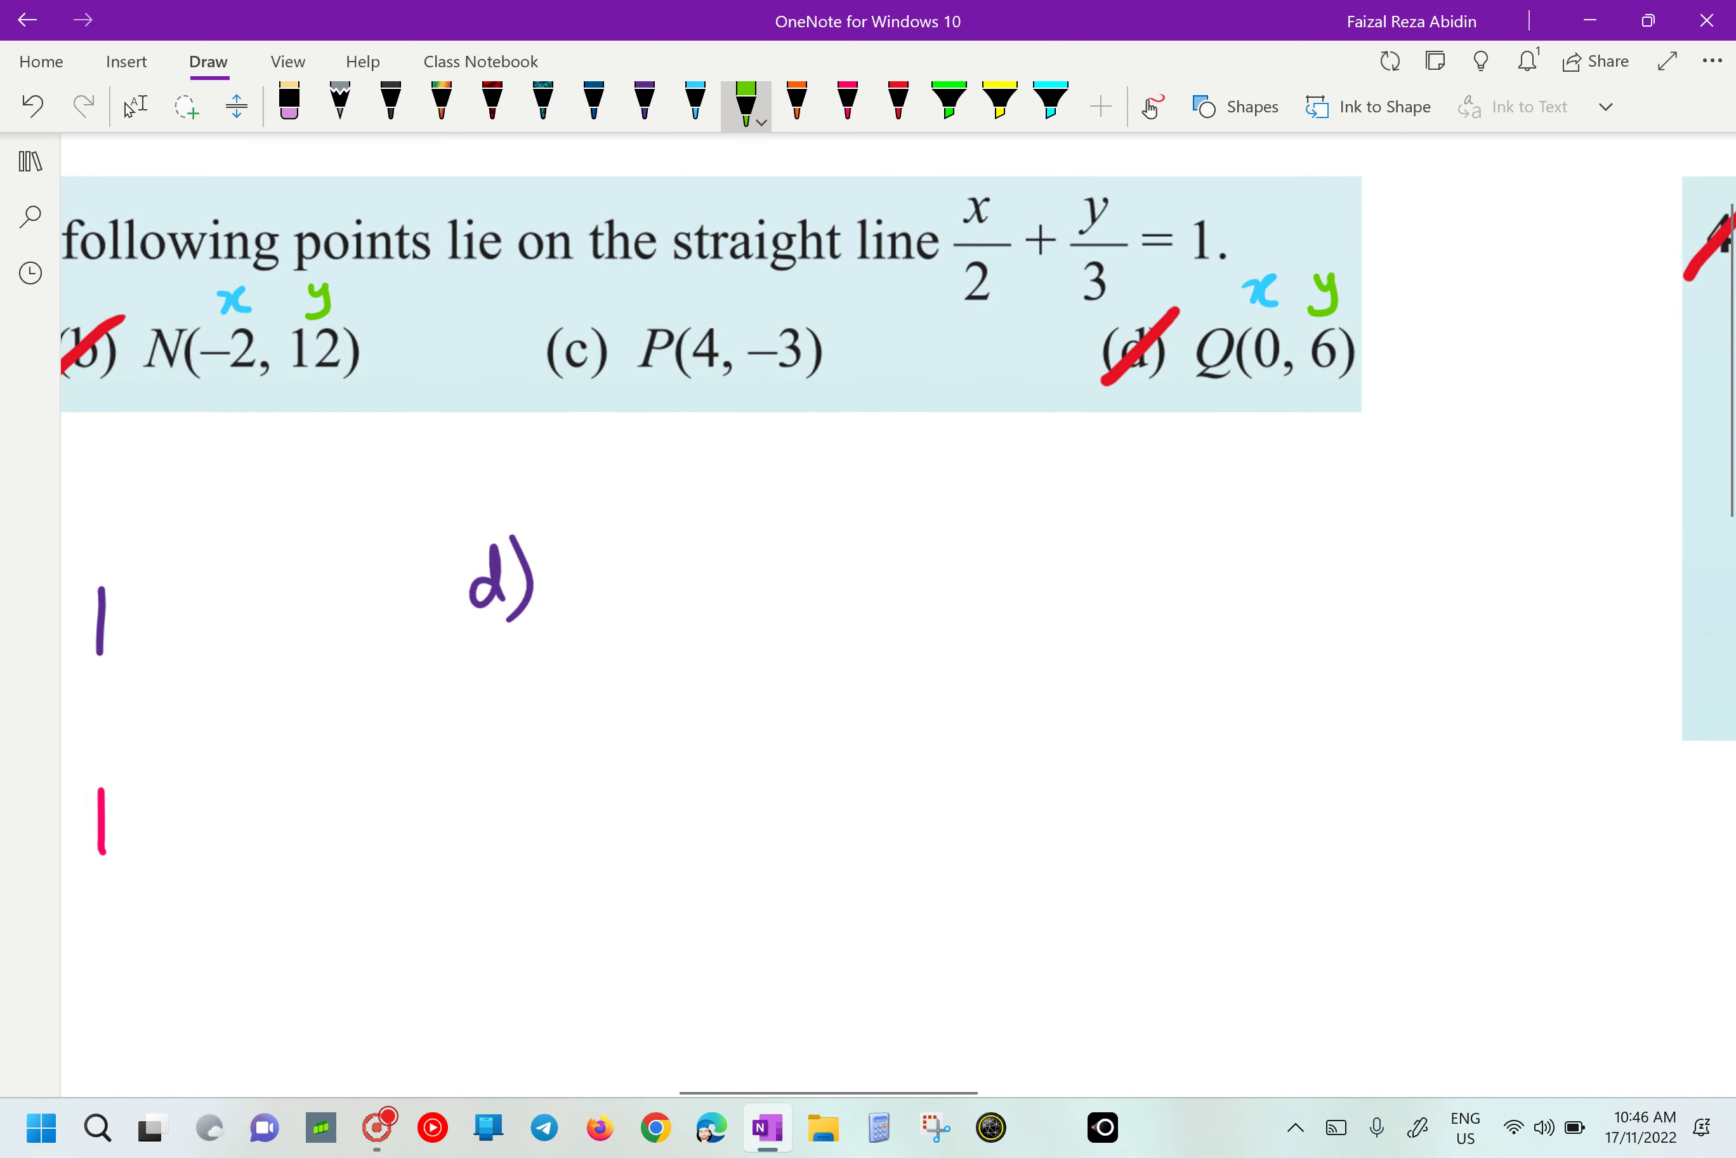
pyautogui.click(136, 105)
# Handwrite 0/2 + 6/3 = 1 beside d) in light-blue, purple and green ink.
pyautogui.click(695, 104)
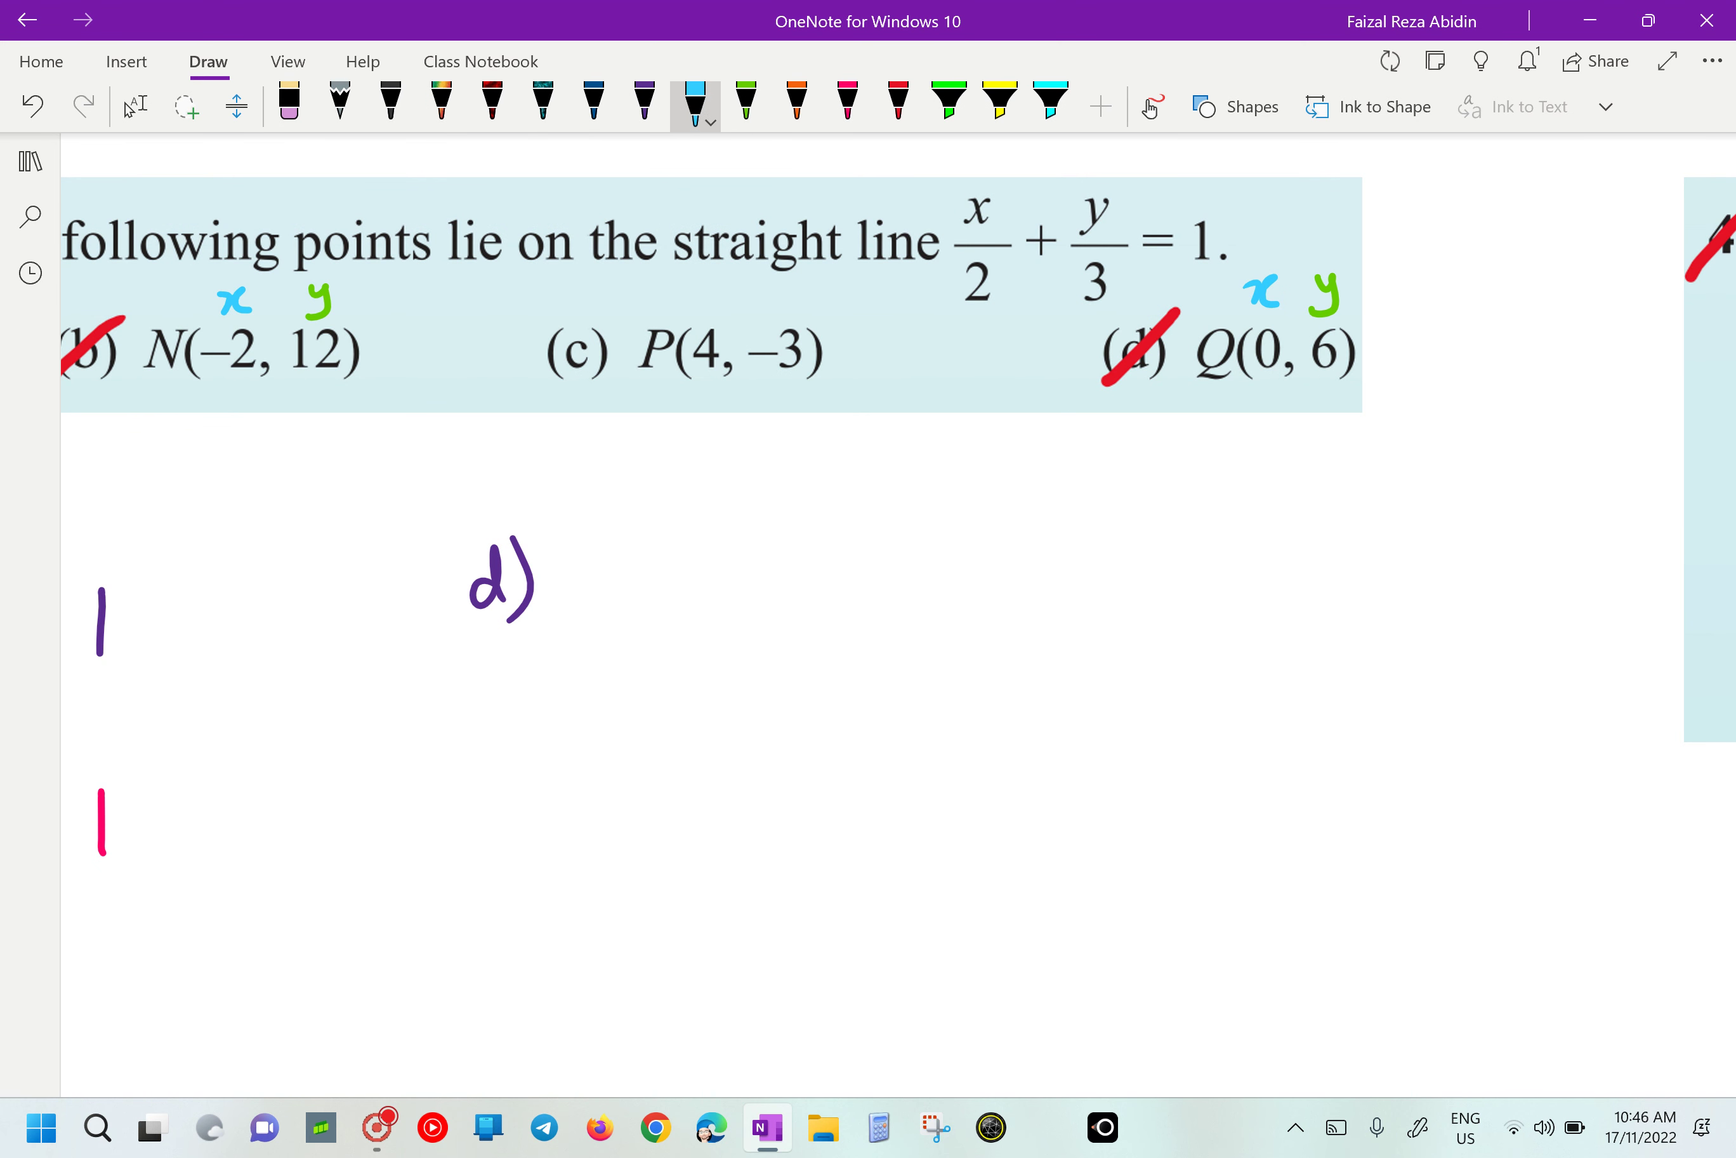
pyautogui.moveTo(685, 566)
pyautogui.mouseDown()
pyautogui.moveTo(665, 626)
pyautogui.moveTo(702, 629)
pyautogui.moveTo(697, 698)
pyautogui.mouseUp()
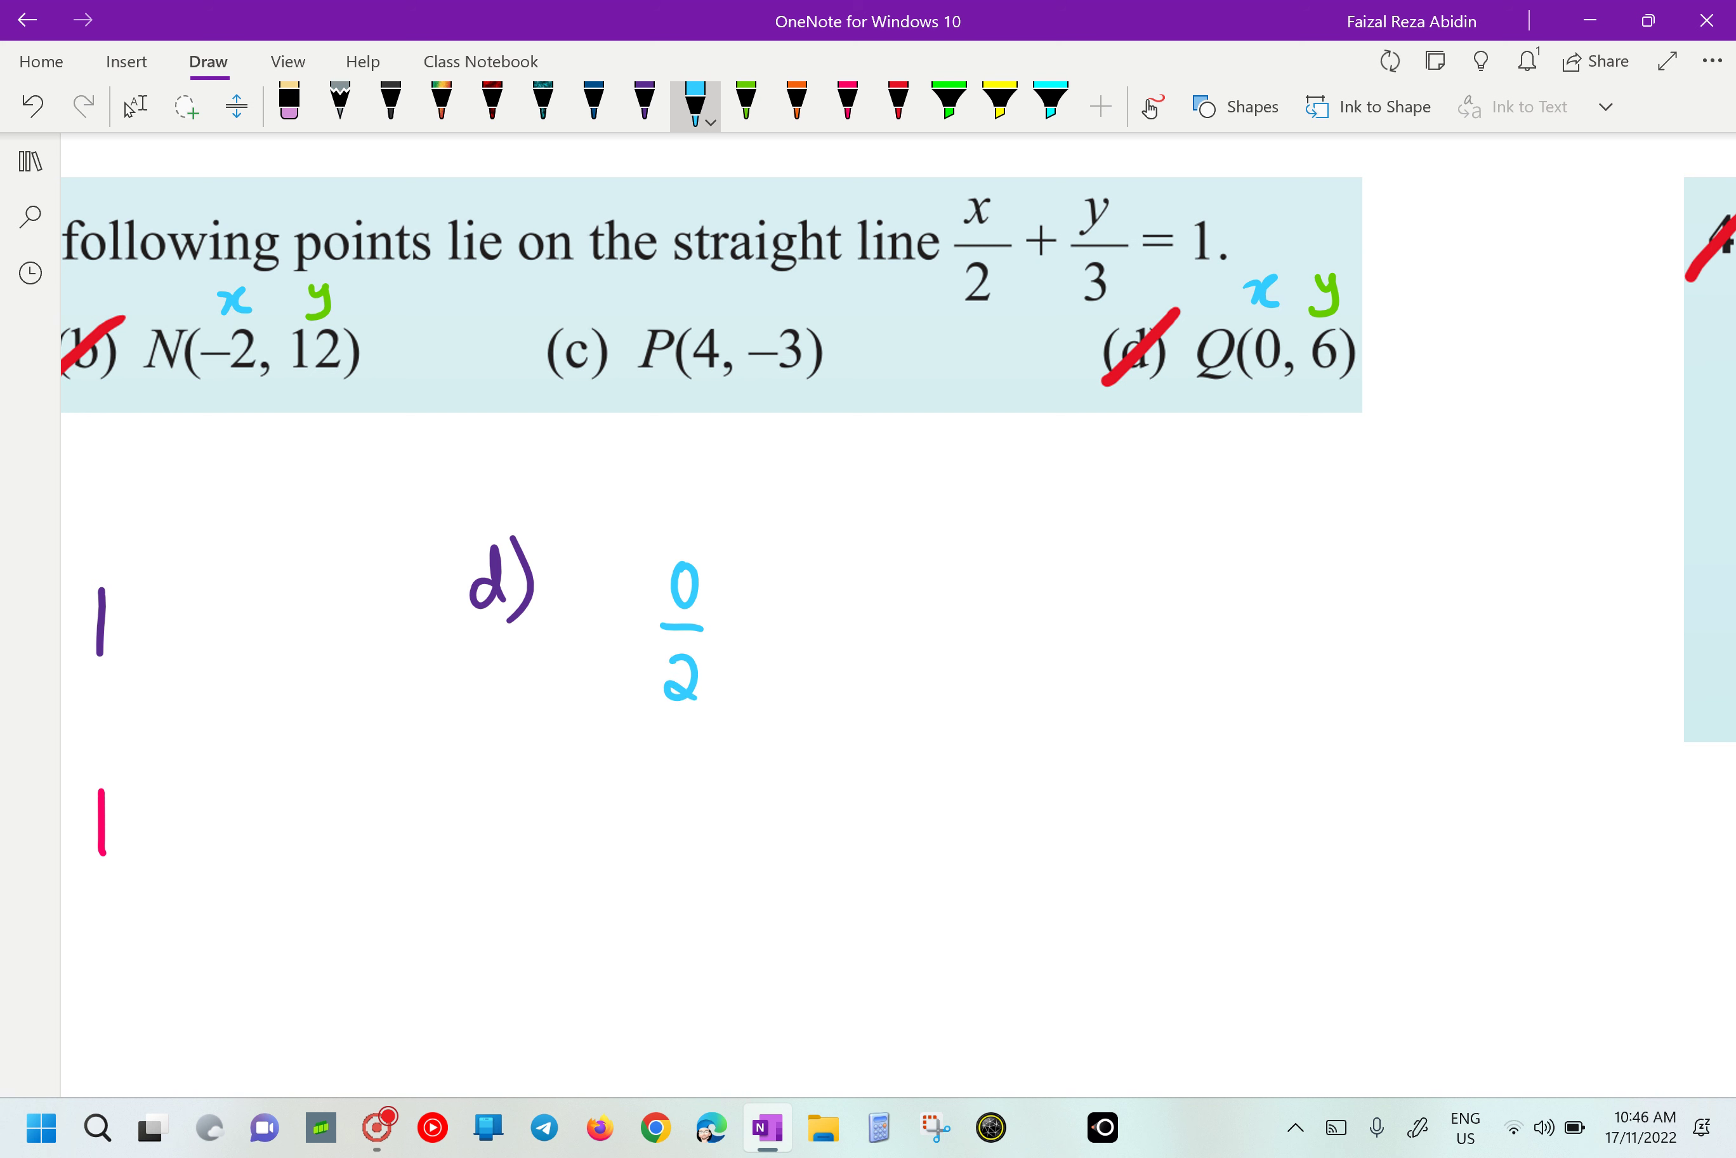
pyautogui.click(644, 104)
pyautogui.moveTo(755, 604); pyautogui.dragTo(756, 650)
pyautogui.moveTo(735, 627); pyautogui.dragTo(760, 629)
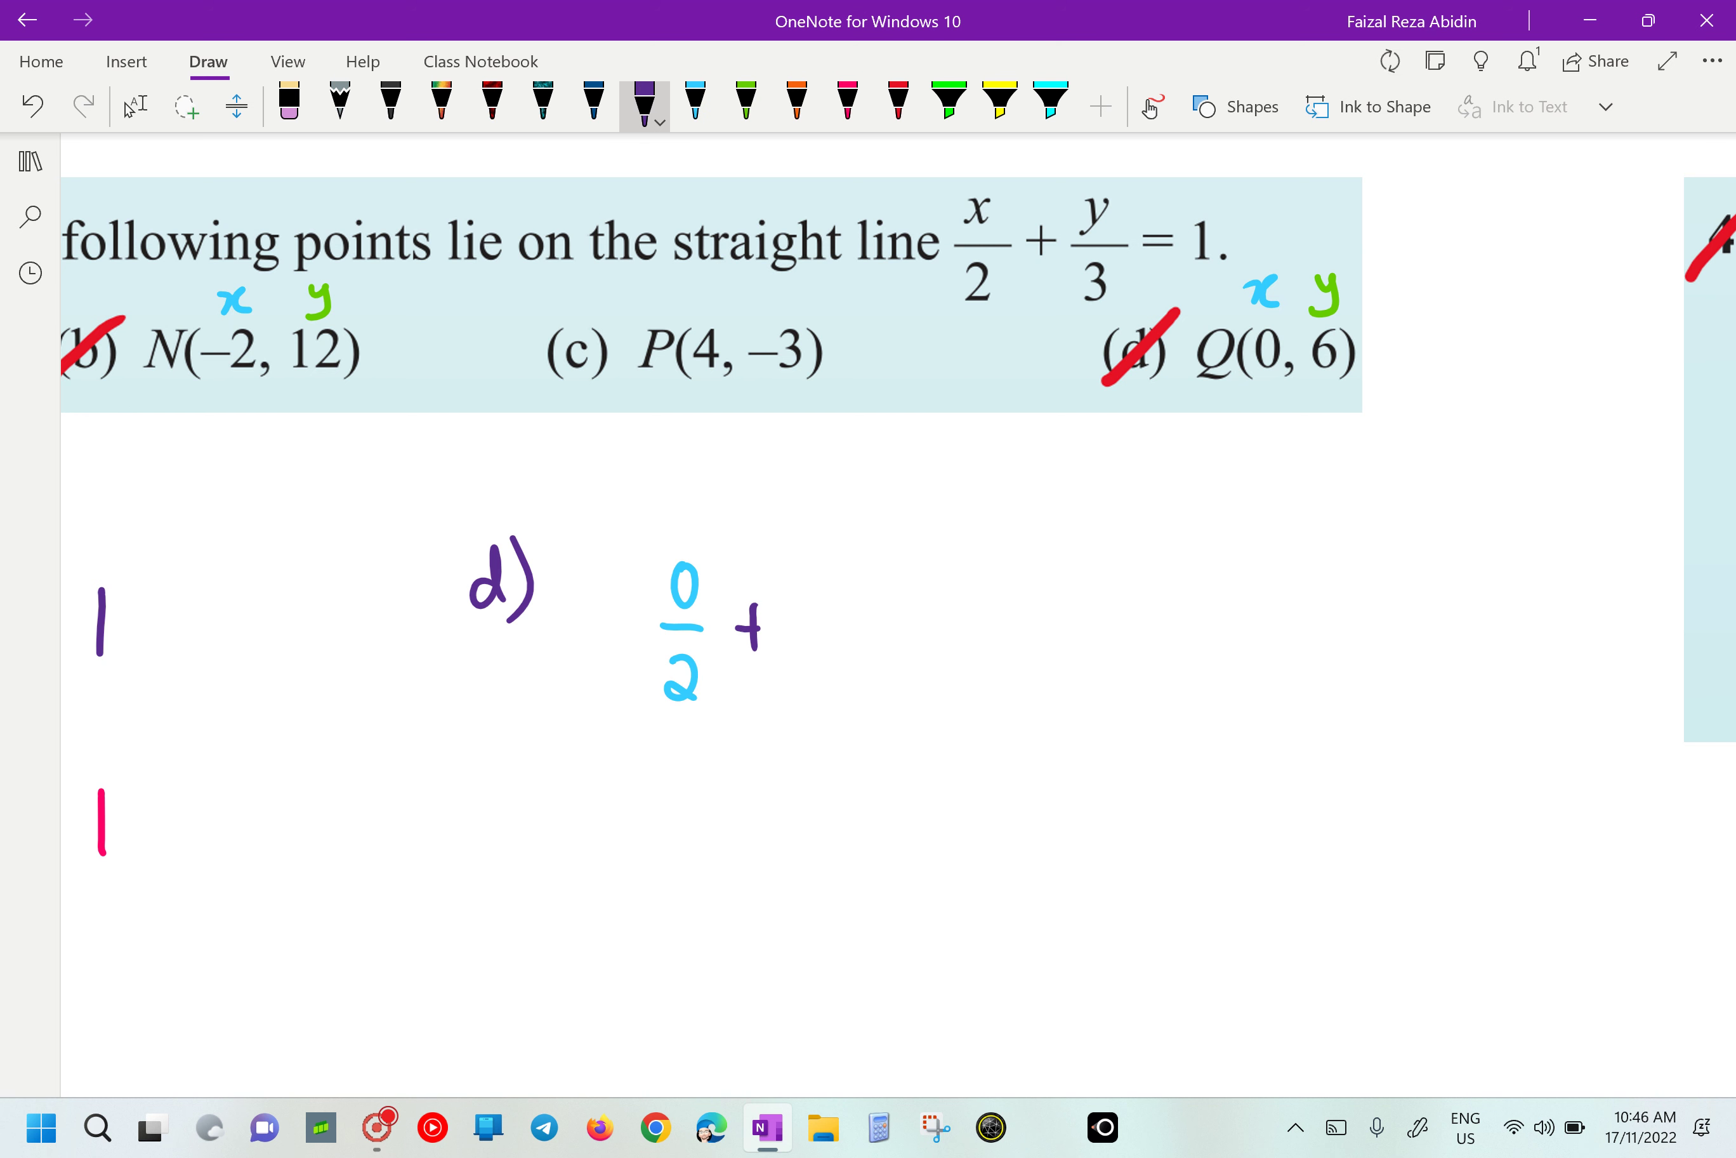
pyautogui.click(747, 105)
pyautogui.moveTo(846, 577)
pyautogui.mouseDown()
pyautogui.moveTo(823, 609)
pyautogui.moveTo(858, 643)
pyautogui.moveTo(852, 691)
pyautogui.moveTo(819, 719)
pyautogui.mouseUp()
pyautogui.click(644, 105)
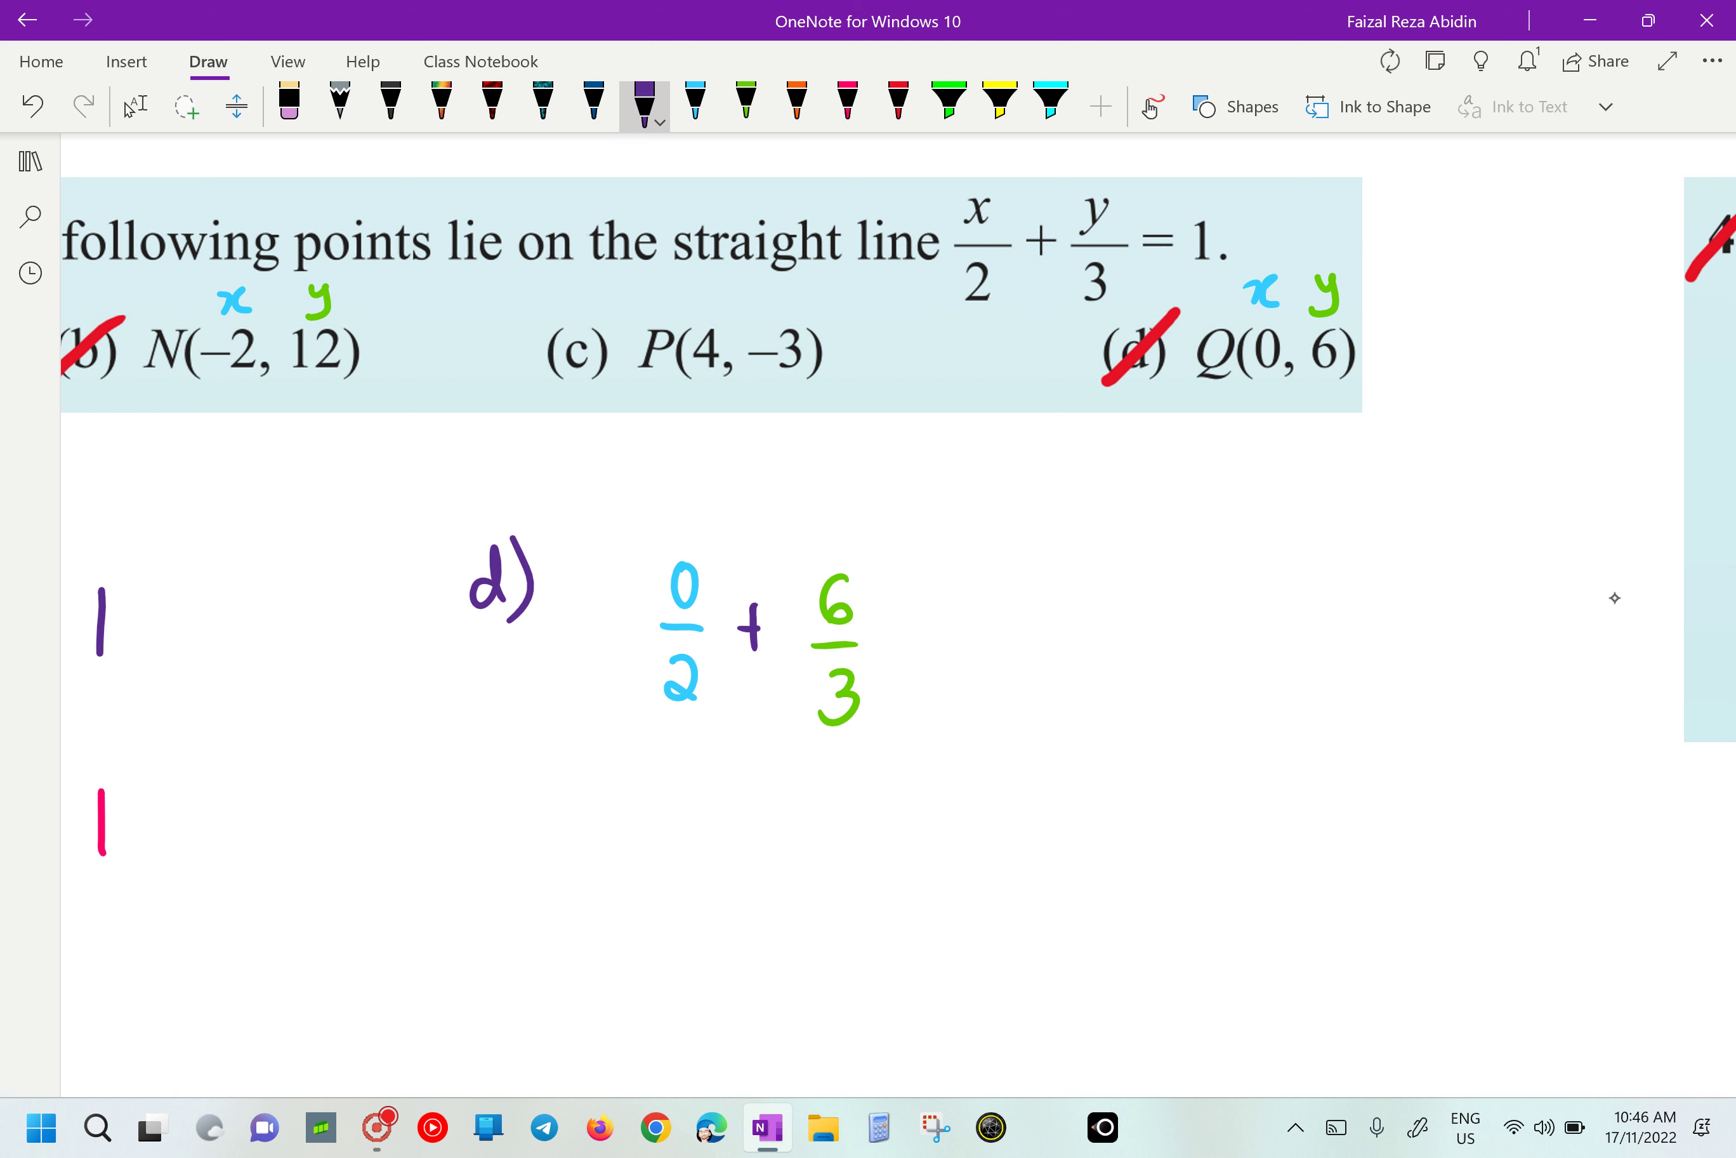
pyautogui.moveTo(904, 623); pyautogui.dragTo(928, 638)
pyautogui.moveTo(973, 598); pyautogui.dragTo(970, 655)
# In orange, cross out 6 and 3, reduce them to 2 and 1, and write 2 ≠ 1.
pyautogui.click(797, 104)
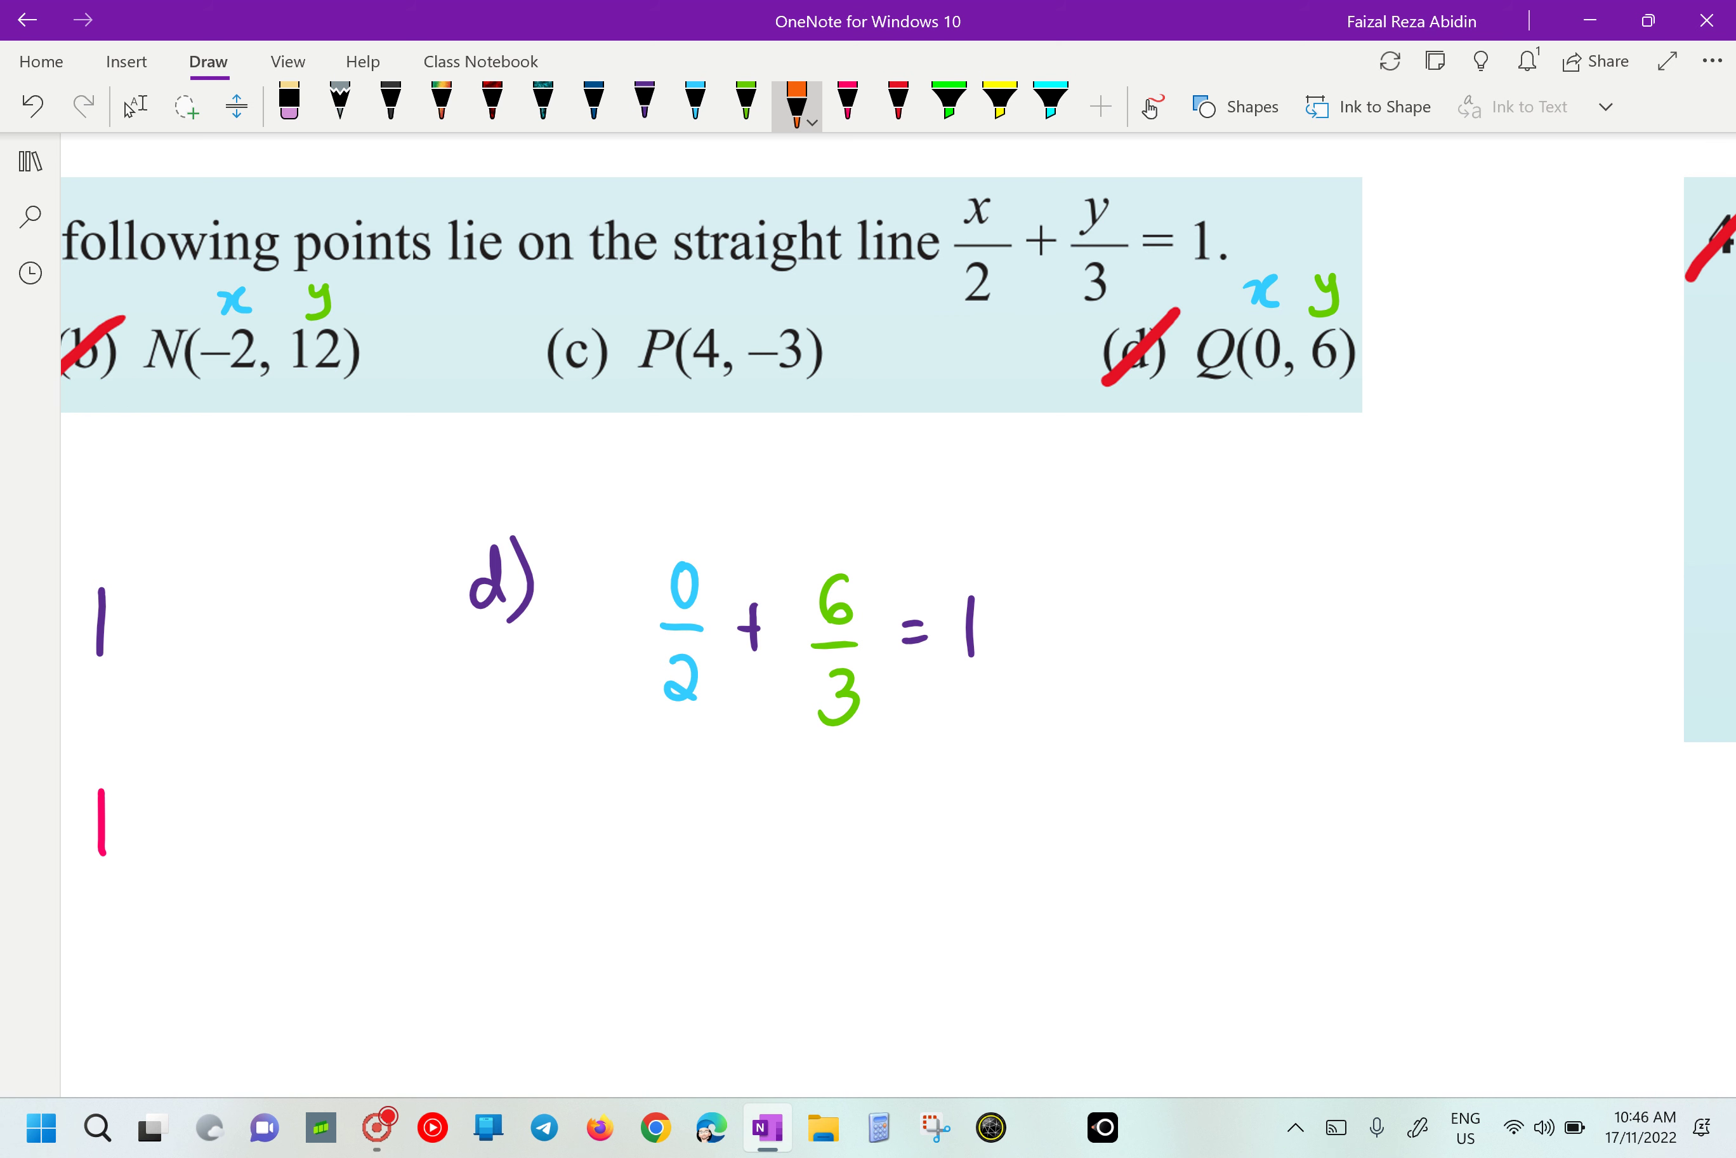
pyautogui.moveTo(872, 580); pyautogui.dragTo(808, 640)
pyautogui.moveTo(876, 670)
pyautogui.mouseDown()
pyautogui.moveTo(810, 720)
pyautogui.moveTo(876, 748)
pyautogui.mouseUp()
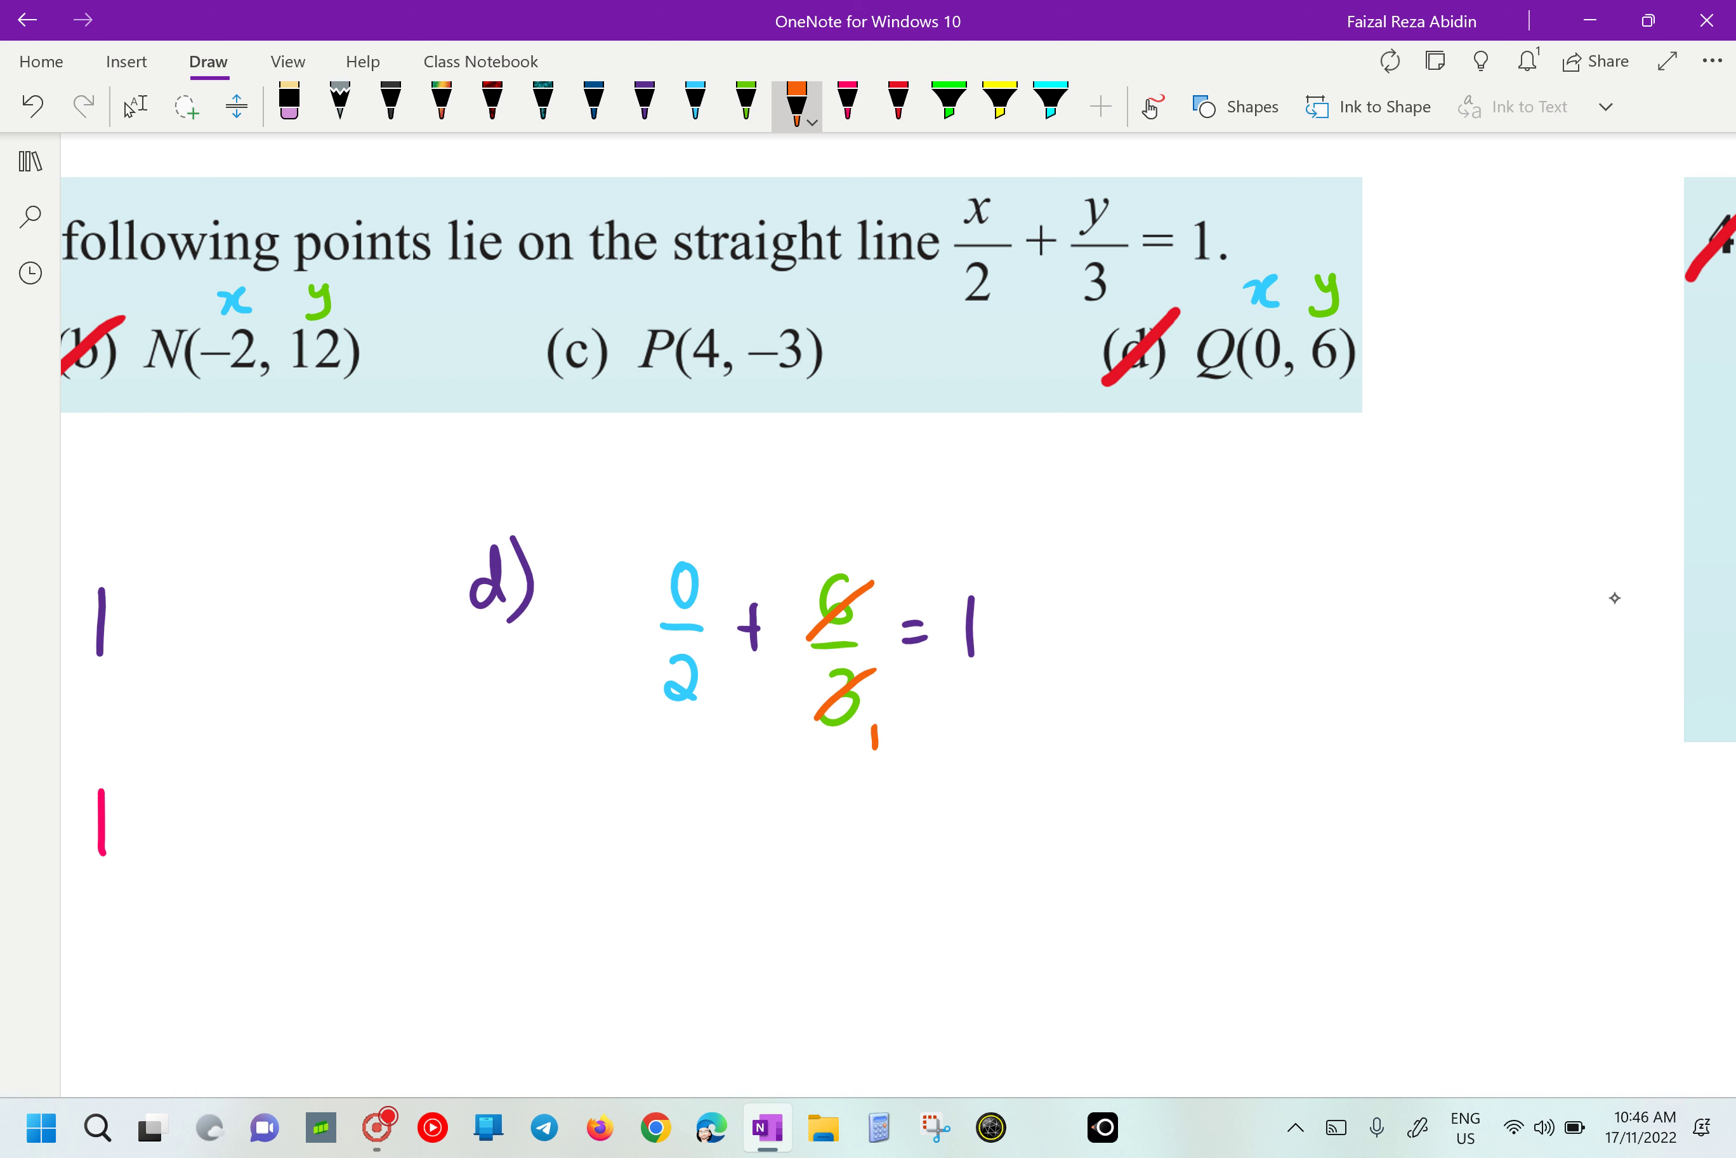
pyautogui.moveTo(815, 529); pyautogui.dragTo(838, 546)
pyautogui.moveTo(841, 816)
pyautogui.mouseDown()
pyautogui.moveTo(867, 821)
pyautogui.moveTo(872, 852)
pyautogui.moveTo(949, 827)
pyautogui.mouseUp()
pyautogui.moveTo(924, 850); pyautogui.dragTo(949, 846)
pyautogui.moveTo(948, 810)
pyautogui.mouseDown()
pyautogui.moveTo(924, 868)
pyautogui.moveTo(990, 872)
pyautogui.mouseUp()
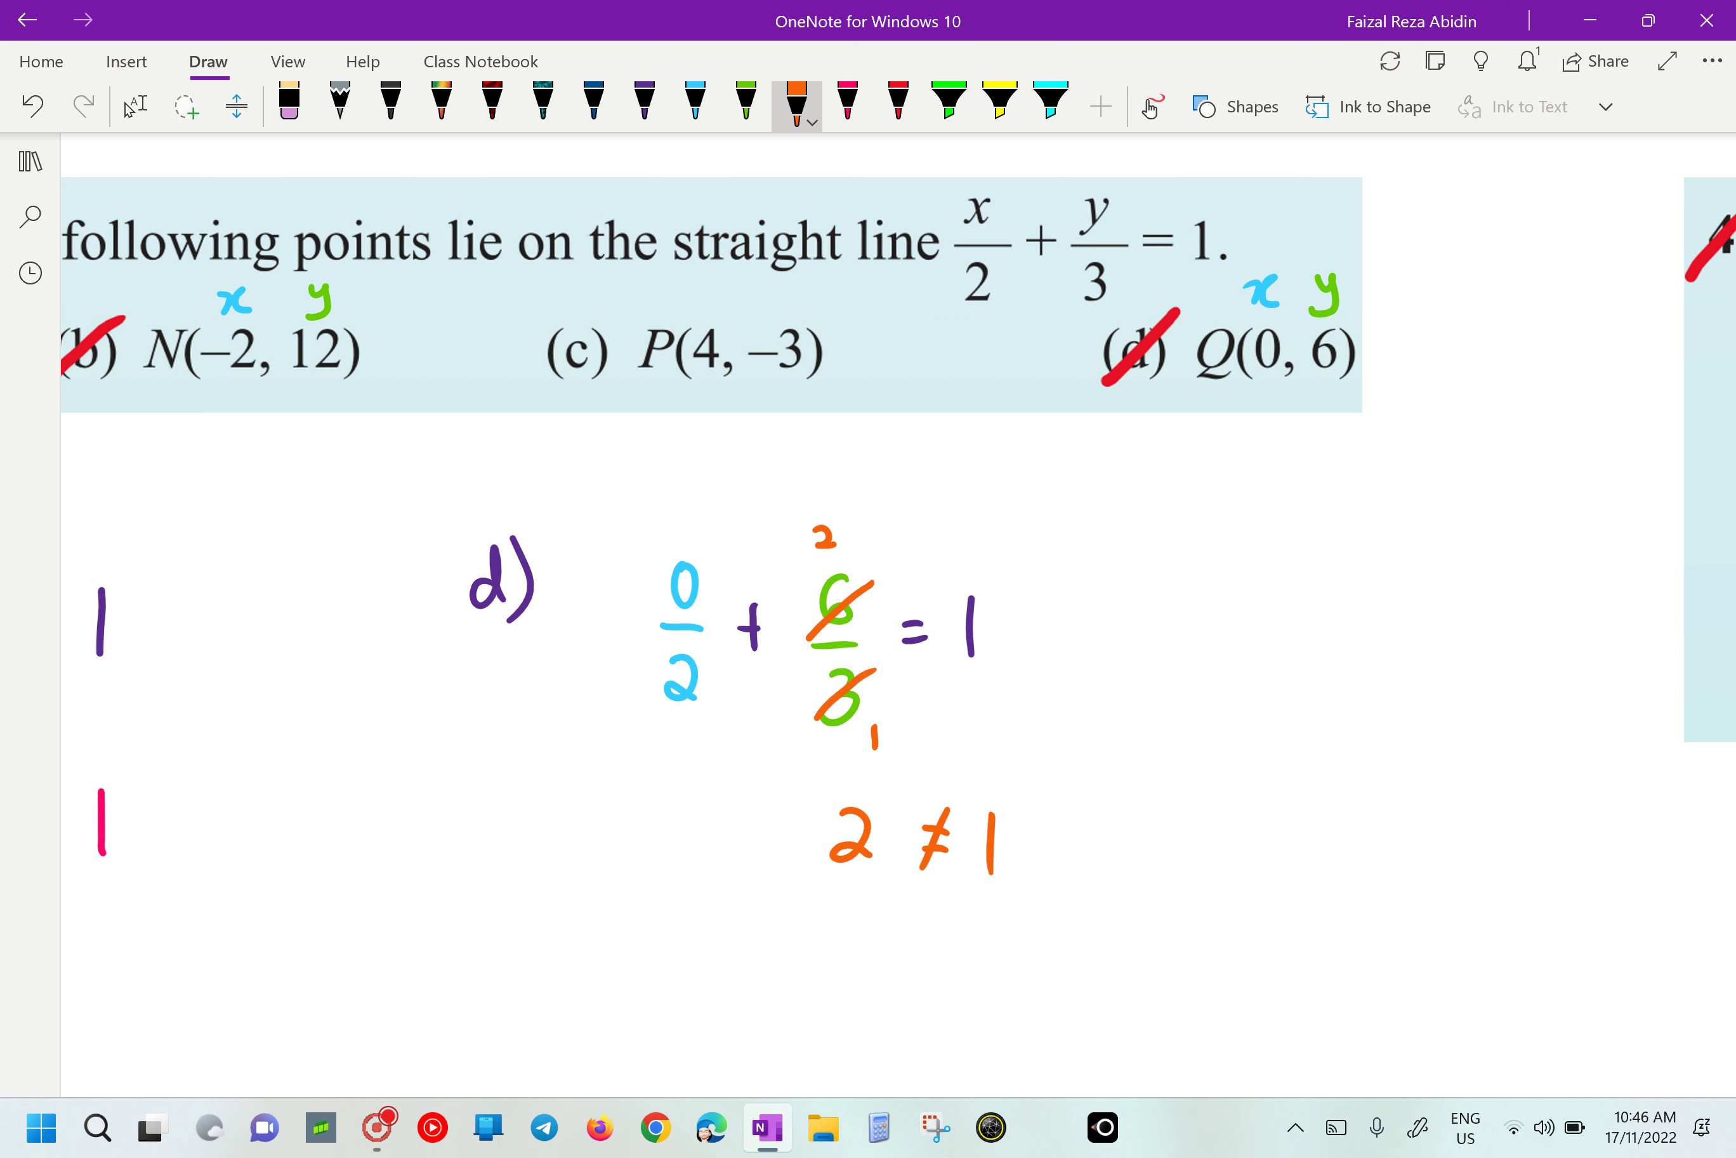
# Write 'Q is not lies on the straight line' with a hash end mark, then stop inking.
pyautogui.scroll(-2, 1615, 597)
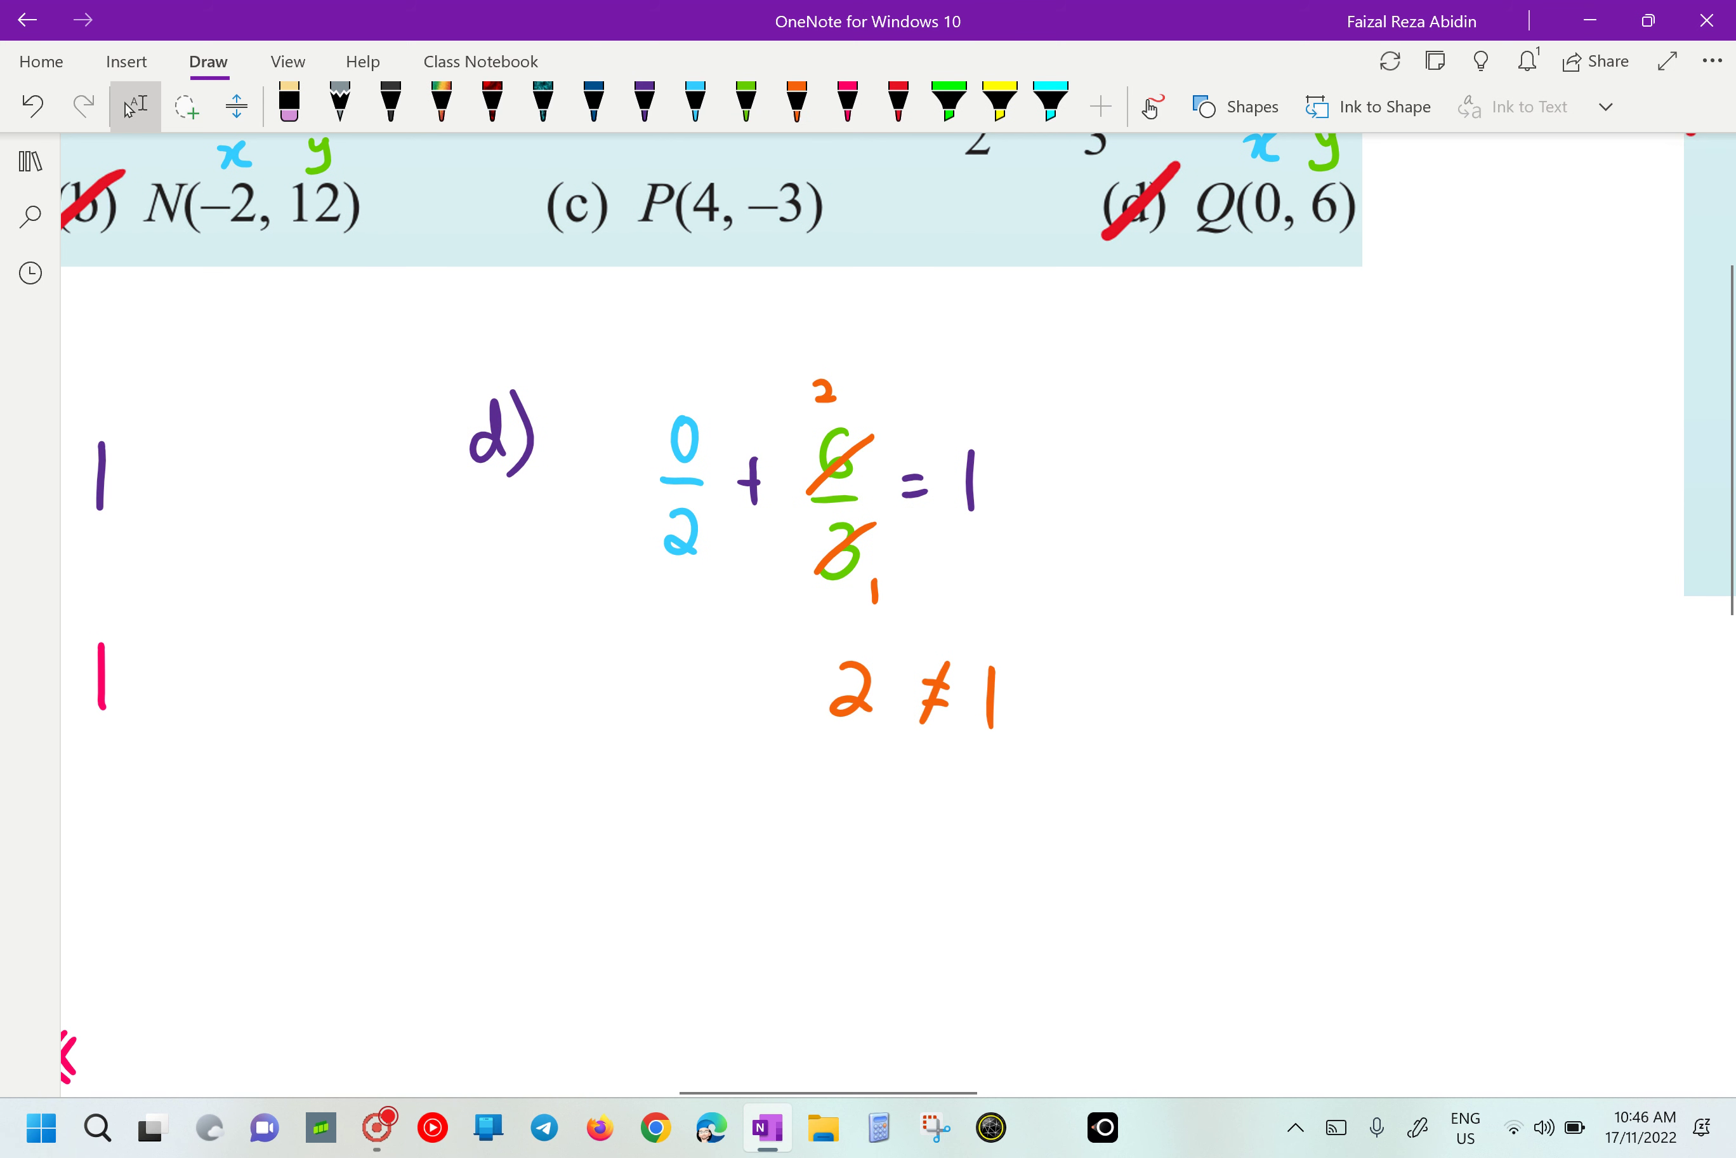
pyautogui.moveTo(598, 805)
pyautogui.mouseDown()
pyautogui.moveTo(620, 874)
pyautogui.moveTo(712, 870)
pyautogui.mouseUp()
pyautogui.moveTo(772, 844)
pyautogui.mouseDown()
pyautogui.moveTo(775, 867)
pyautogui.moveTo(821, 840)
pyautogui.moveTo(825, 885)
pyautogui.mouseUp()
pyautogui.moveTo(811, 859); pyautogui.dragTo(904, 870)
pyautogui.moveTo(910, 848)
pyautogui.mouseDown()
pyautogui.moveTo(920, 870)
pyautogui.moveTo(968, 878)
pyautogui.moveTo(1083, 866)
pyautogui.mouseUp()
pyautogui.moveTo(1139, 811)
pyautogui.mouseDown()
pyautogui.moveTo(1142, 866)
pyautogui.moveTo(1151, 842)
pyautogui.mouseUp()
pyautogui.moveTo(1159, 810)
pyautogui.mouseDown()
pyautogui.moveTo(1181, 866)
pyautogui.moveTo(1214, 862)
pyautogui.mouseUp()
pyautogui.moveTo(608, 942)
pyautogui.mouseDown()
pyautogui.moveTo(579, 975)
pyautogui.moveTo(628, 984)
pyautogui.mouseUp()
pyautogui.moveTo(606, 965); pyautogui.dragTo(621, 956)
pyautogui.moveTo(629, 971); pyautogui.dragTo(710, 947)
pyautogui.moveTo(714, 934)
pyautogui.mouseDown()
pyautogui.moveTo(673, 1004)
pyautogui.moveTo(730, 947)
pyautogui.mouseUp()
pyautogui.moveTo(746, 930)
pyautogui.mouseDown()
pyautogui.moveTo(741, 980)
pyautogui.moveTo(740, 960)
pyautogui.mouseUp()
pyautogui.moveTo(840, 935)
pyautogui.mouseDown()
pyautogui.moveTo(830, 982)
pyautogui.moveTo(864, 963)
pyautogui.mouseUp()
pyautogui.moveTo(867, 971)
pyautogui.mouseDown()
pyautogui.moveTo(904, 980)
pyautogui.moveTo(927, 1036)
pyautogui.mouseUp()
pyautogui.moveTo(920, 1009); pyautogui.dragTo(953, 1000)
pyautogui.moveTo(924, 1025); pyautogui.dragTo(956, 1018)
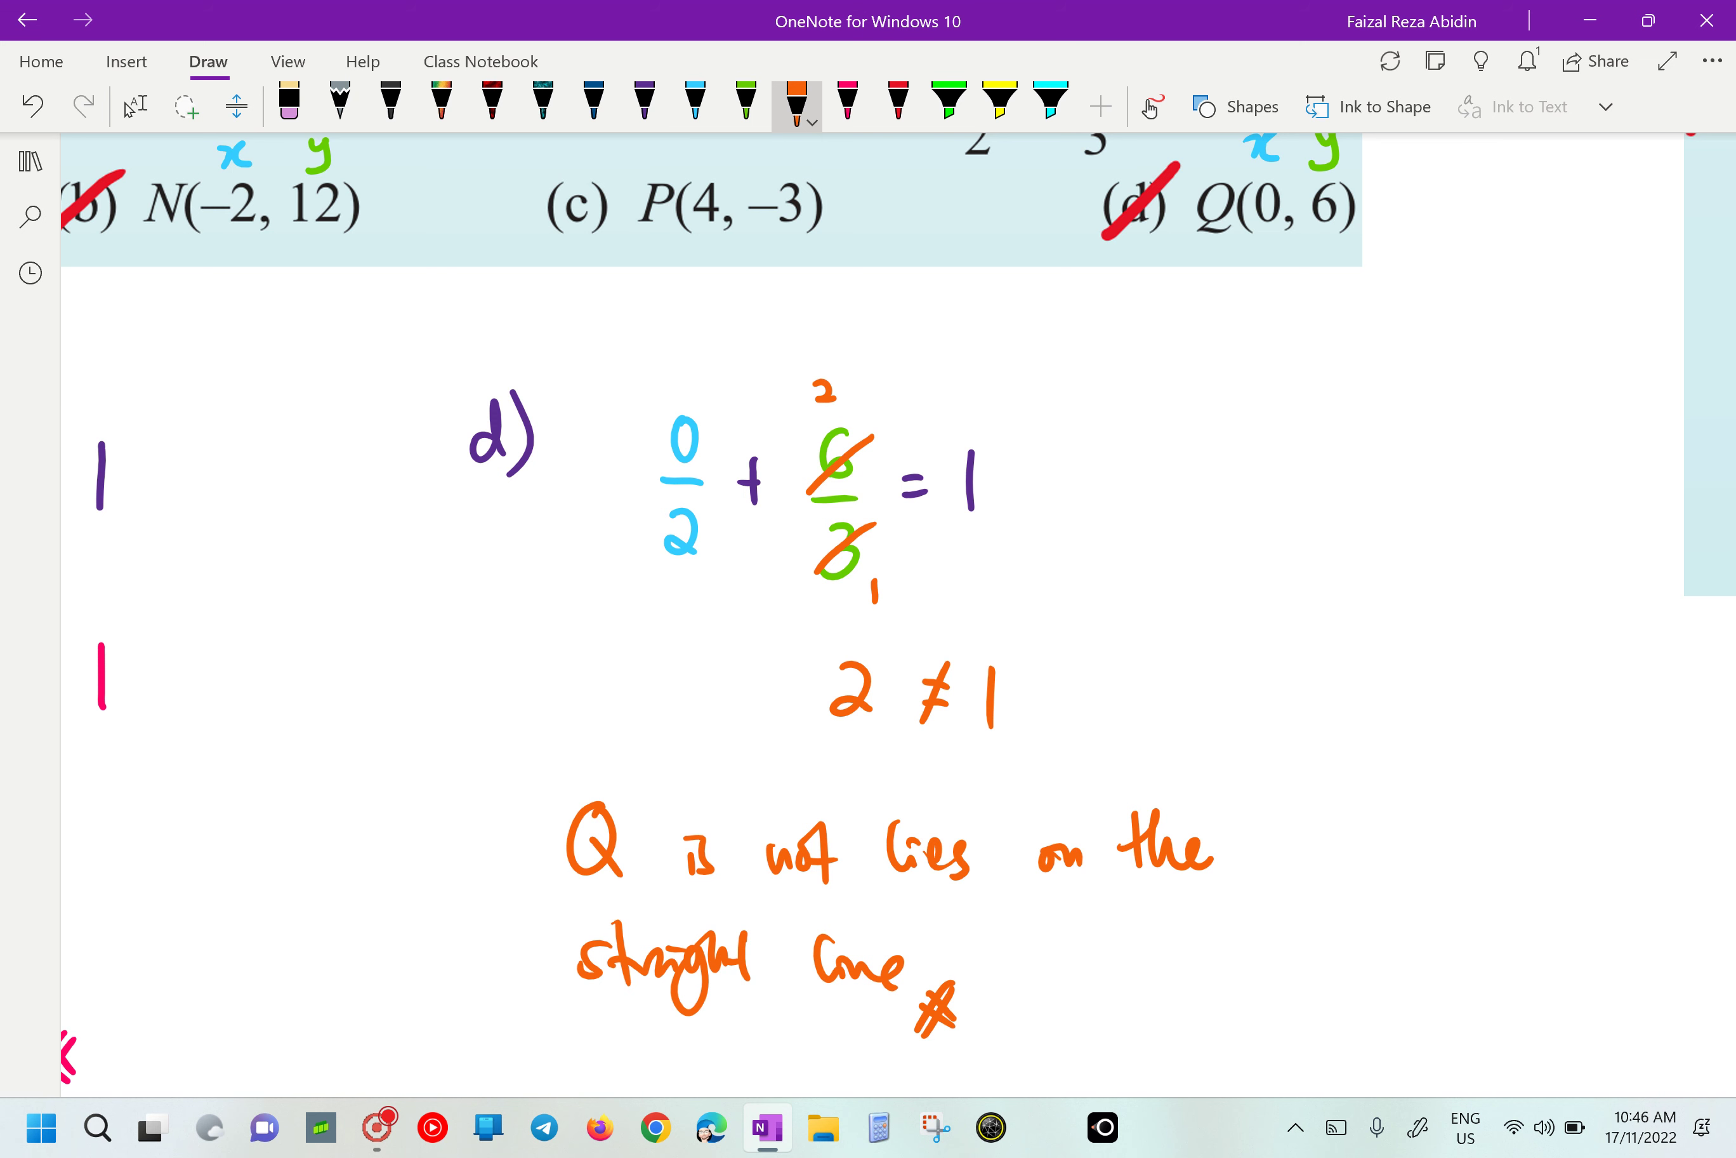
pyautogui.scroll(-3, 867, 597)
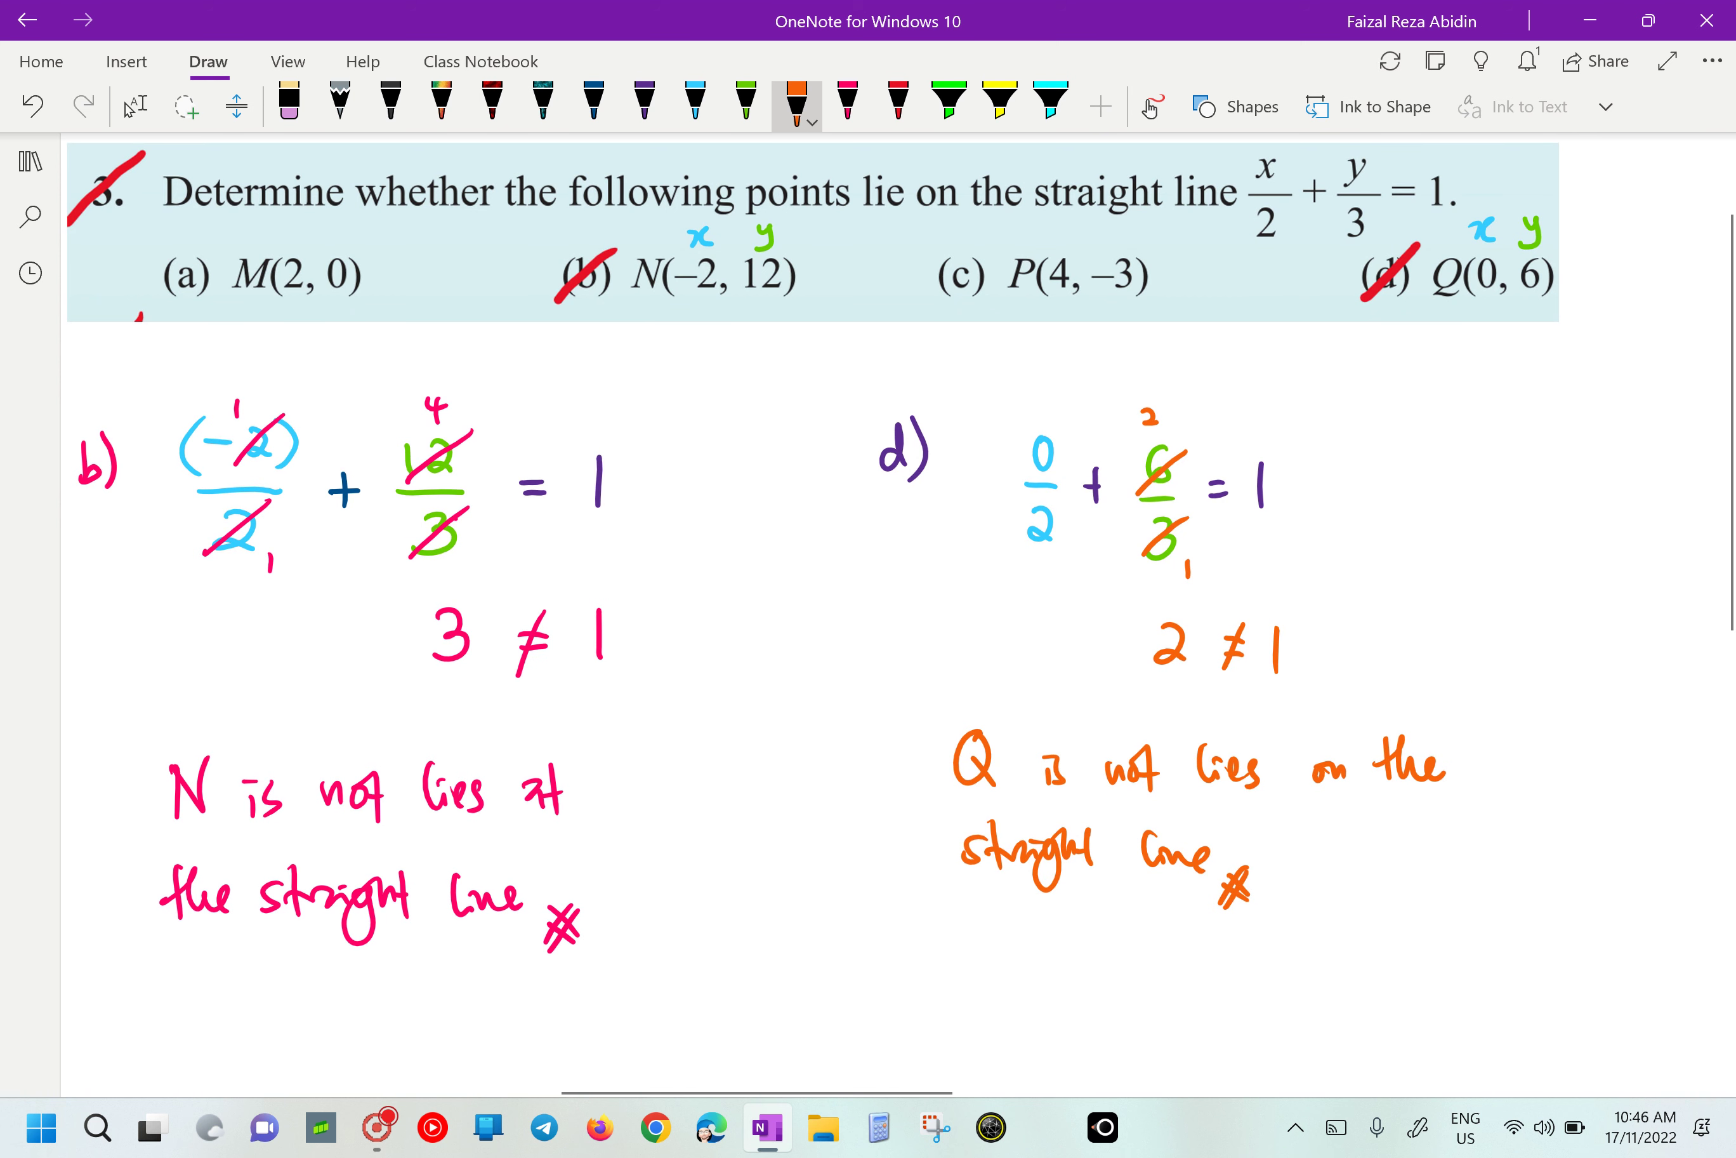
pyautogui.click(128, 109)
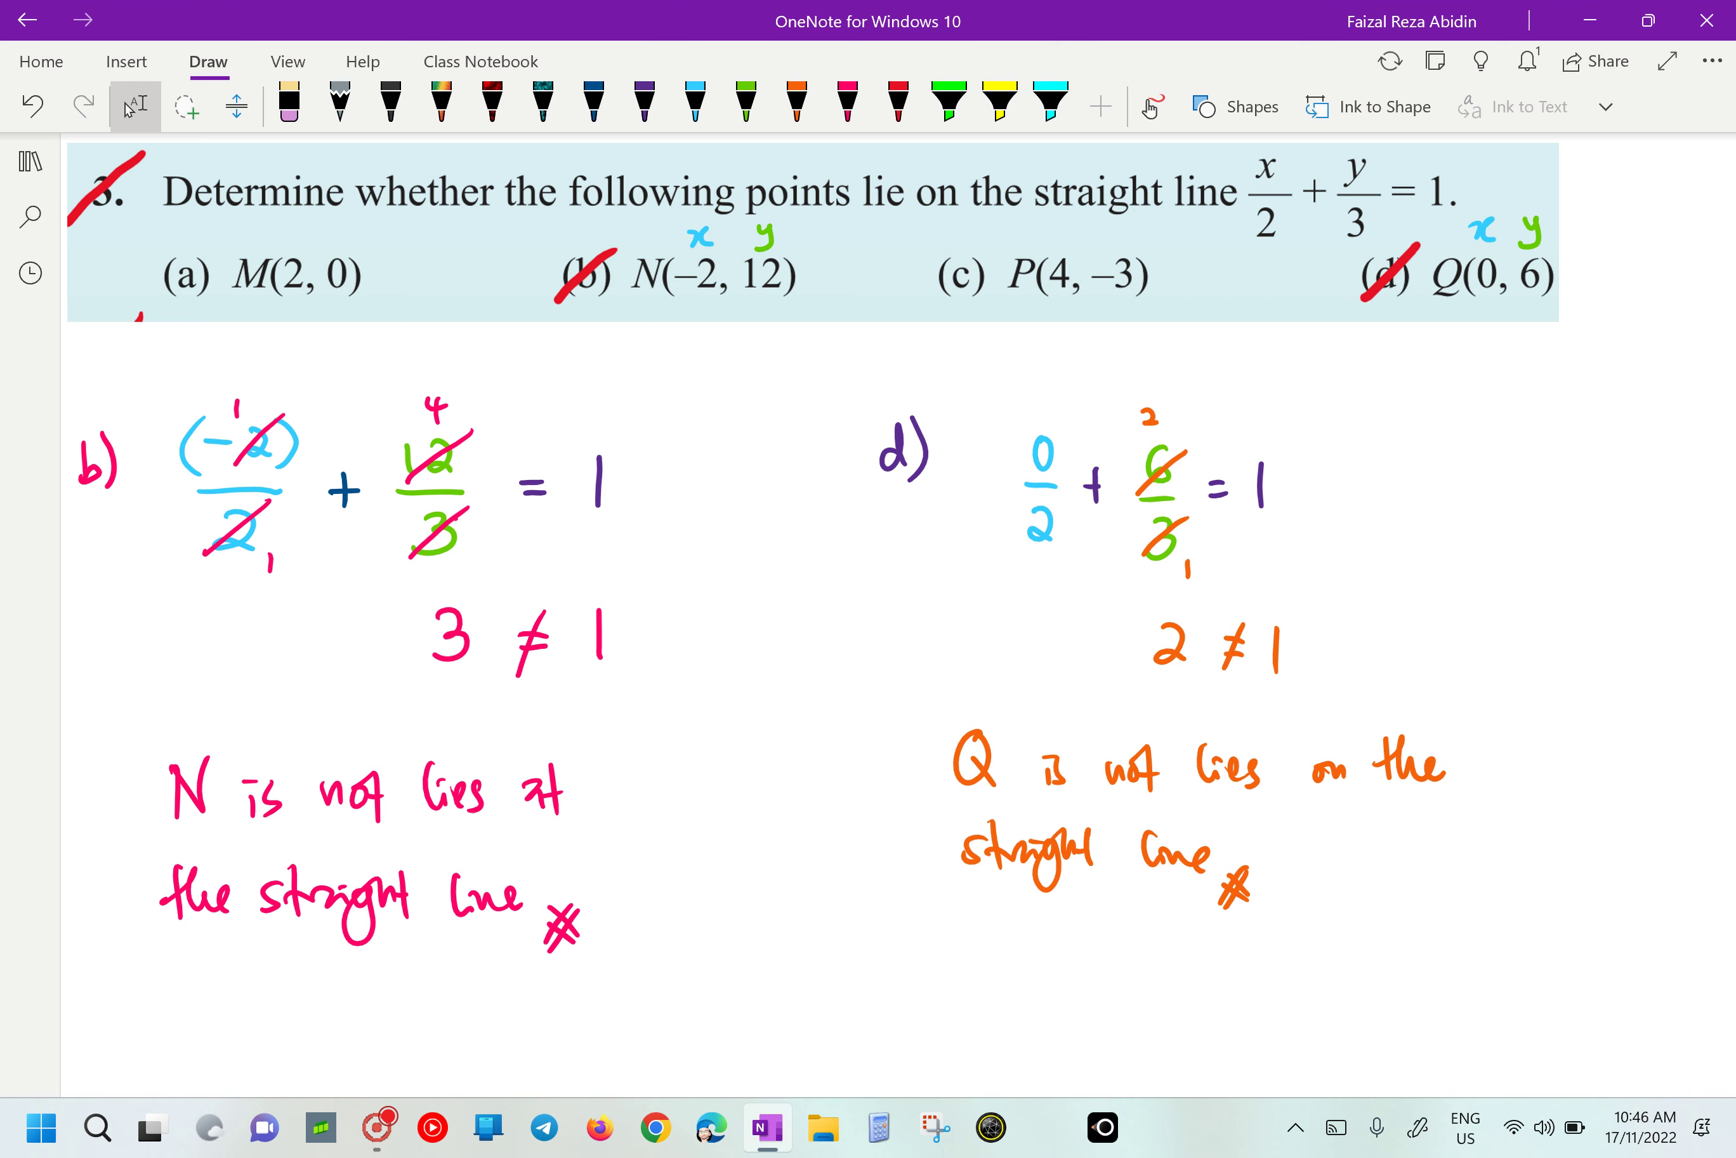
# Scroll to question 4's diagram of the lines y = x + 2 and 2x + 3y = 6.
pyautogui.hscroll(15, 897, 597)
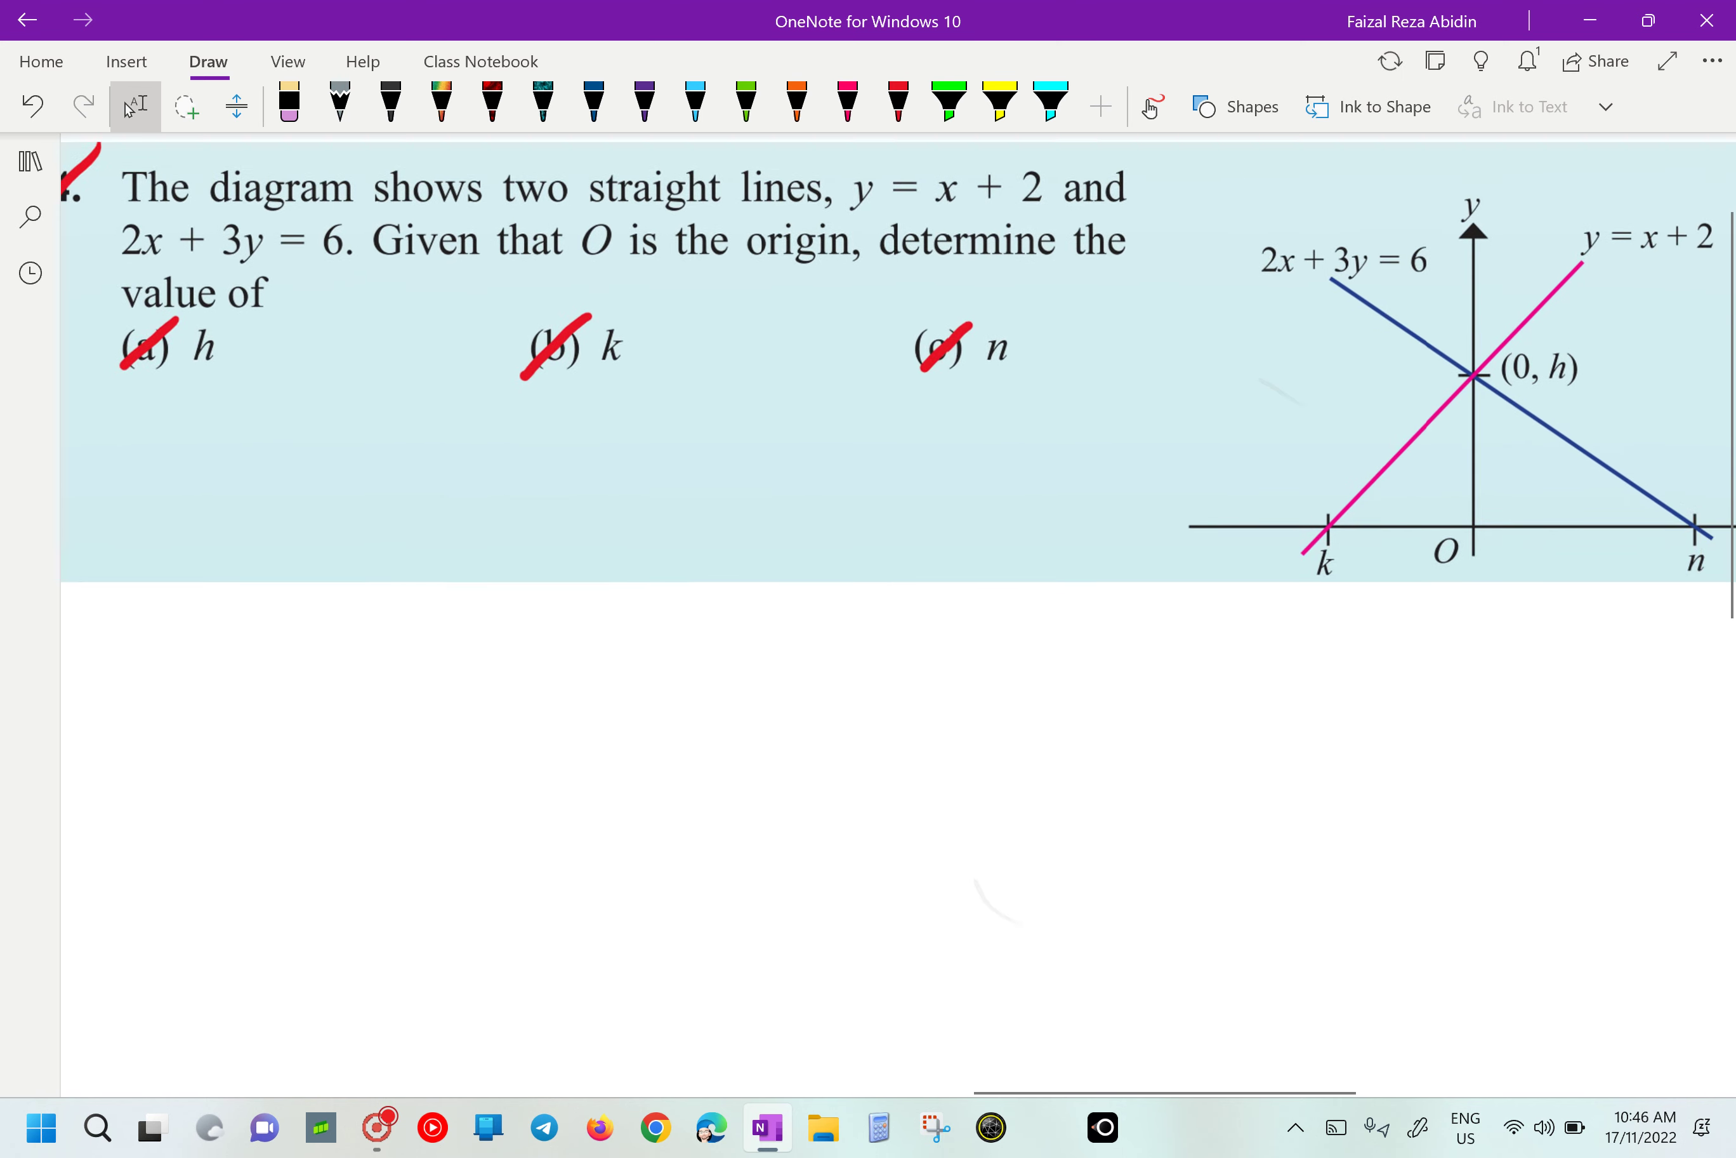
pyautogui.scroll(-2, 897, 359)
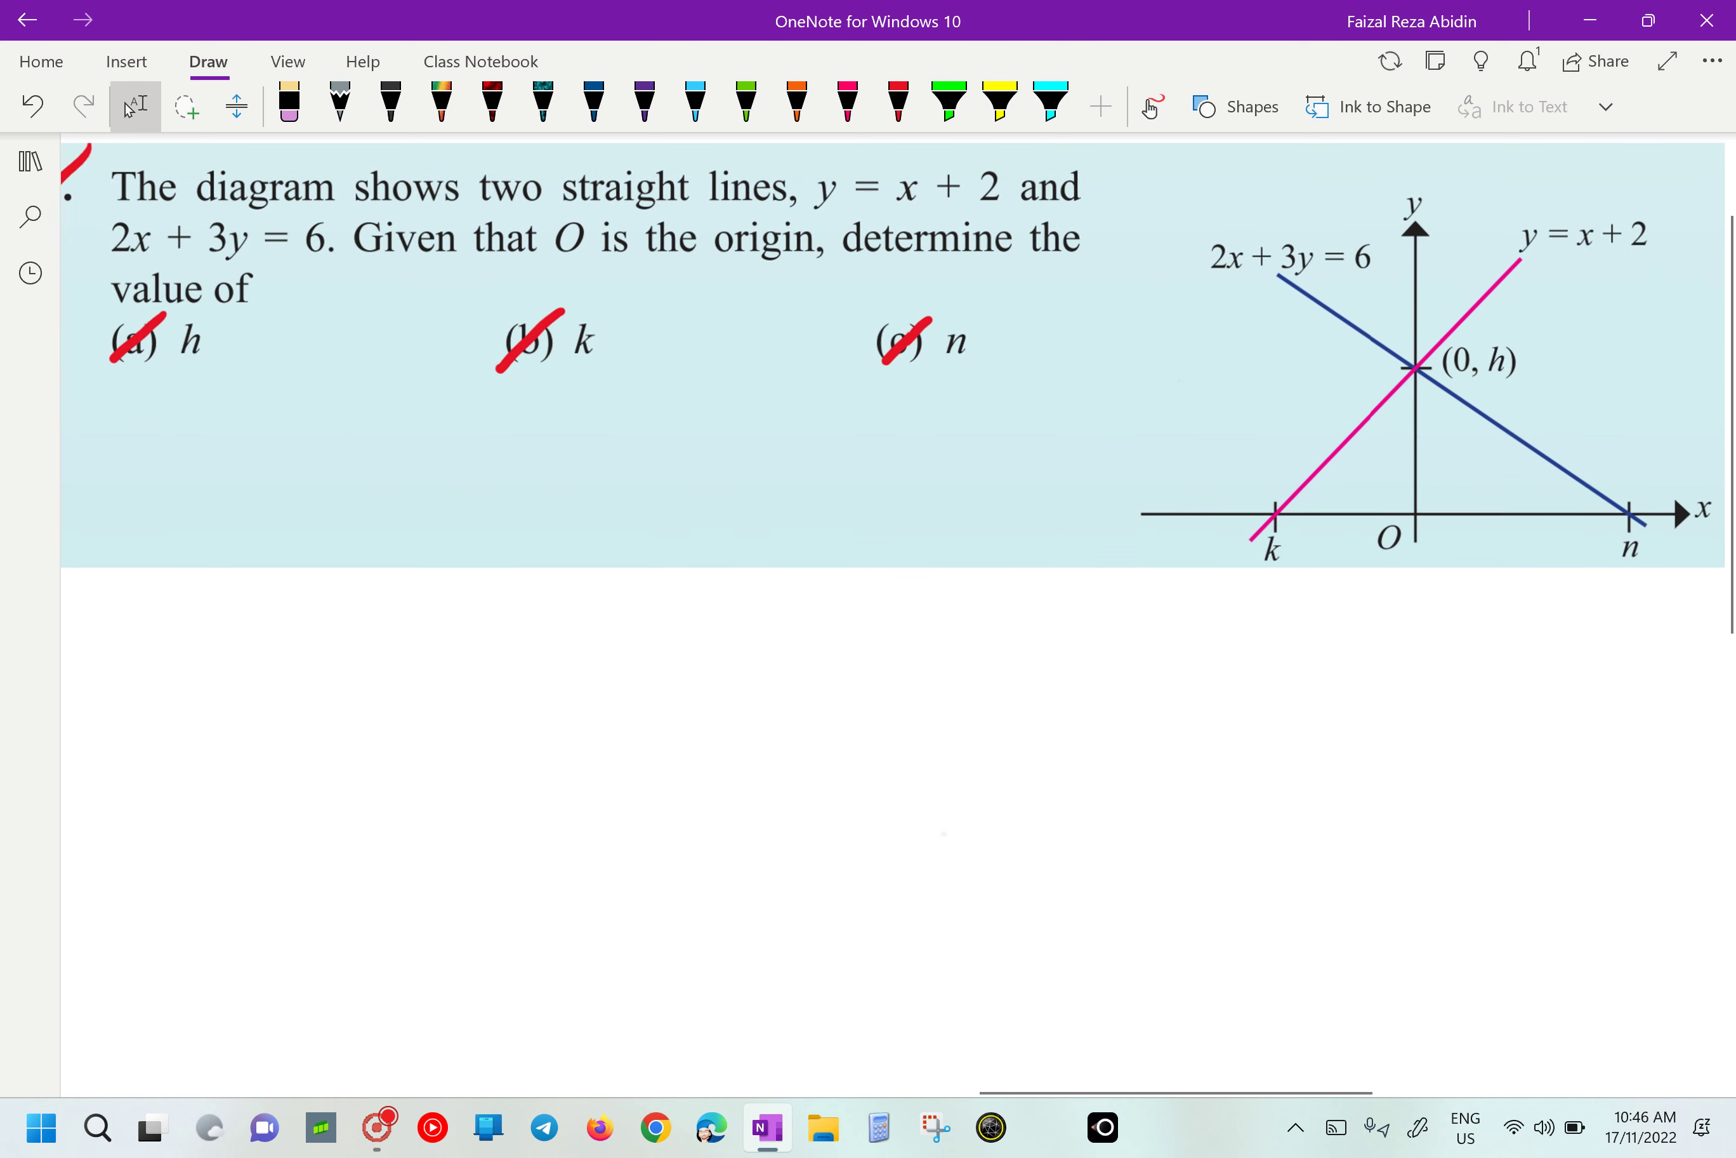
pyautogui.hscroll(-1, 897, 359)
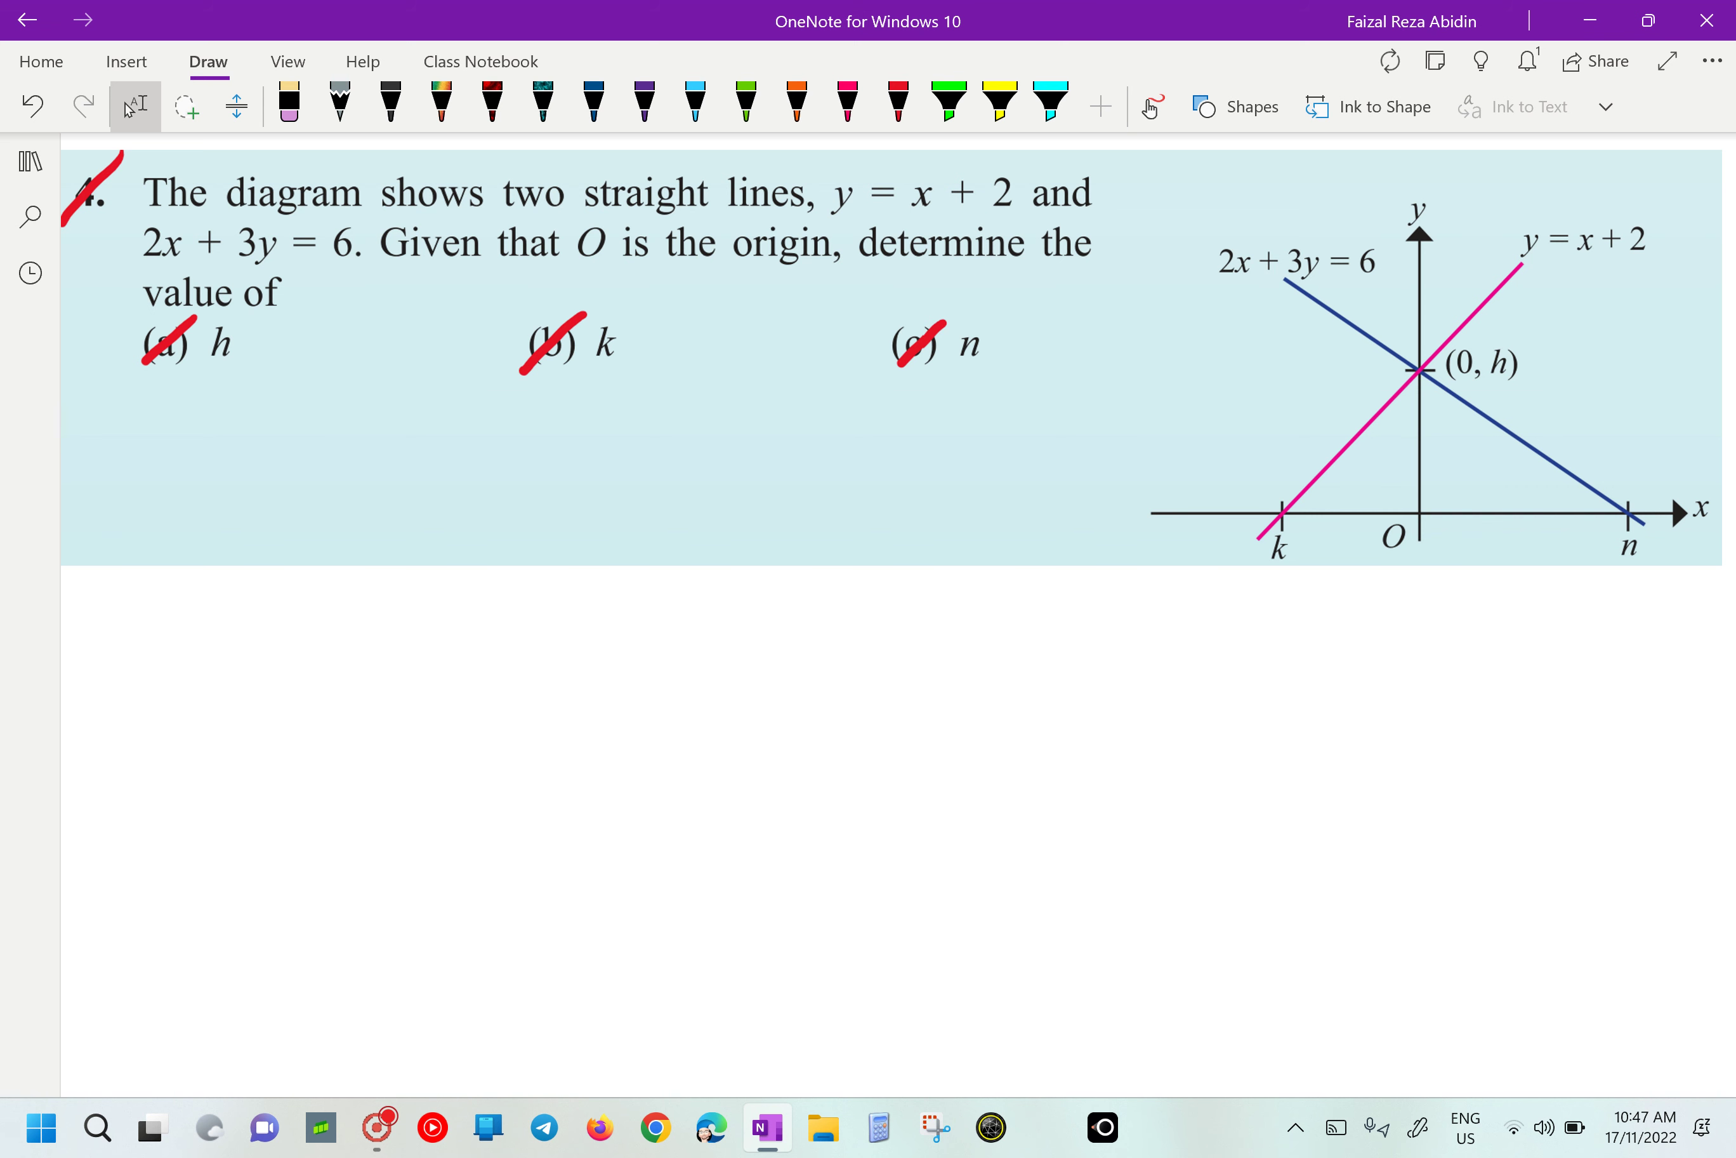
pyautogui.keyDown('ctrl'); pyautogui.scroll(5, 1046, 448); pyautogui.keyUp('ctrl')
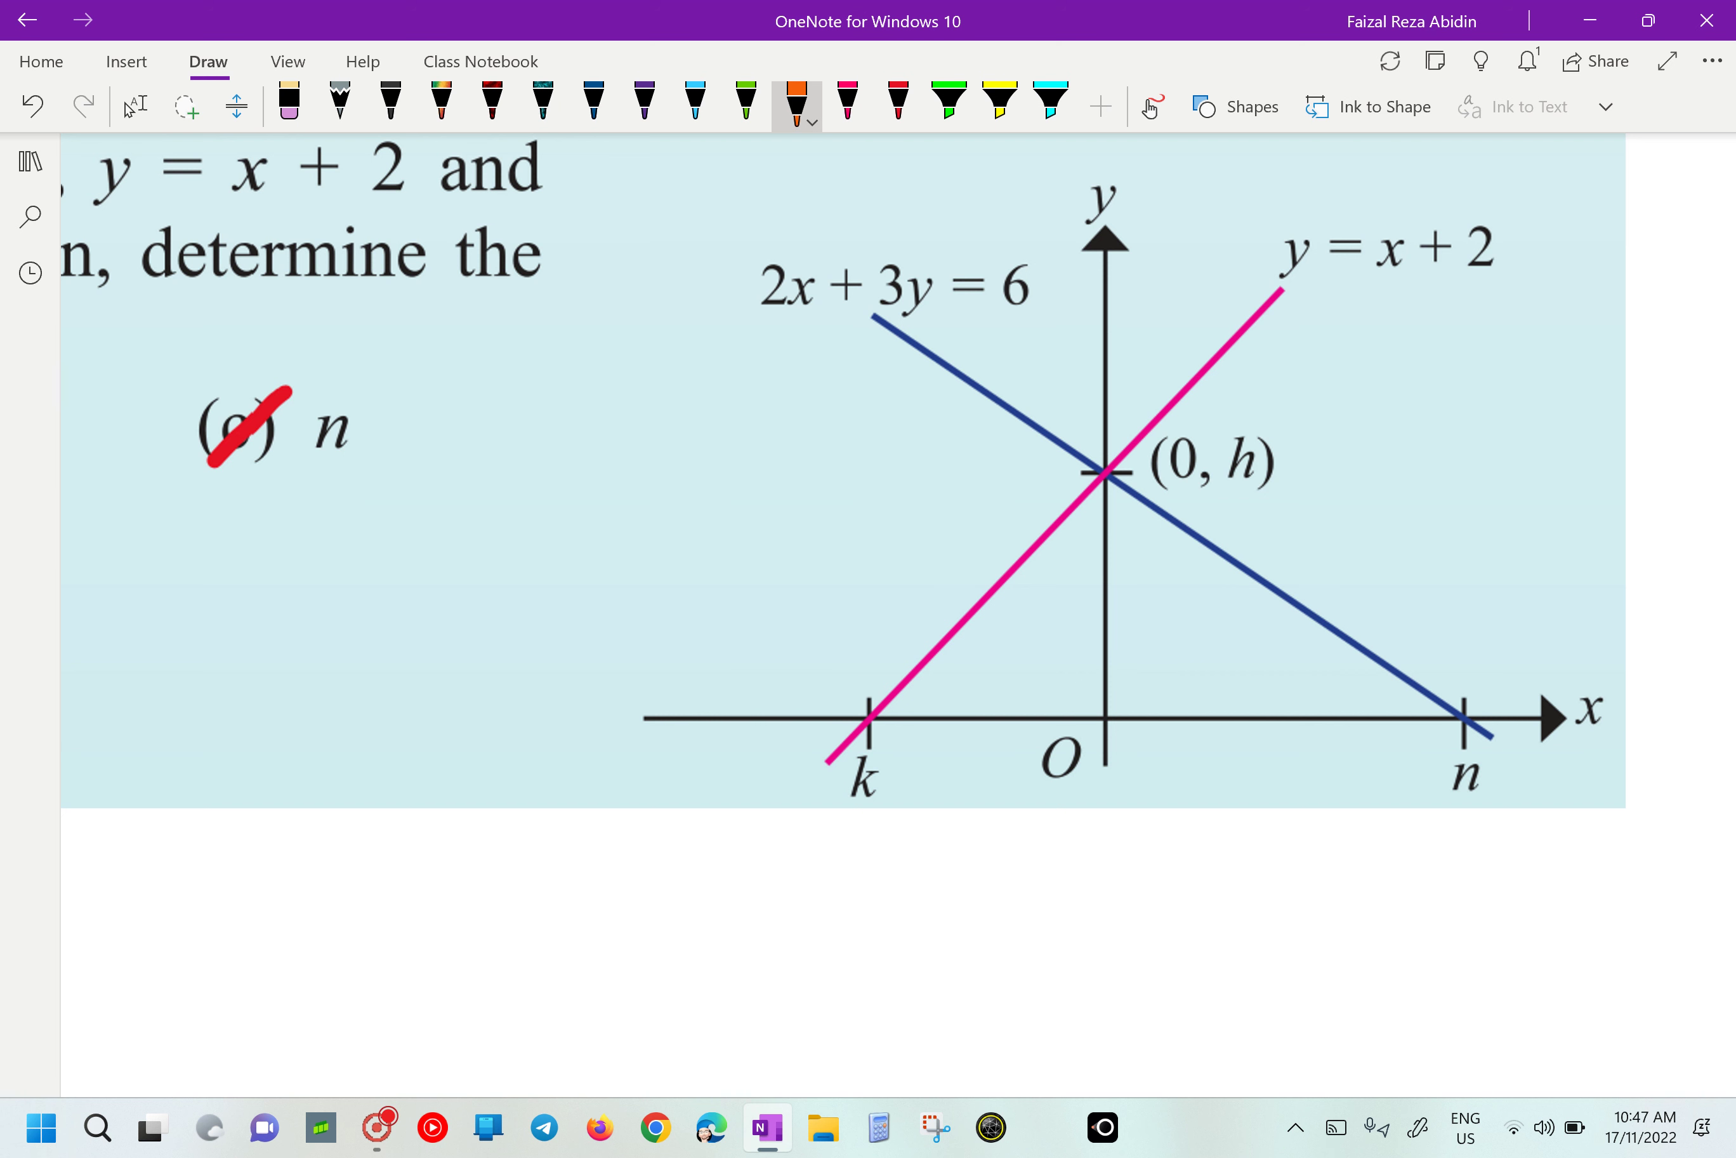
# Draw an orange arrow to (0, h), write 'y-intercept' beside it, and circle the y-axis label.
pyautogui.moveTo(1392, 453)
pyautogui.mouseDown()
pyautogui.moveTo(1299, 461)
pyautogui.moveTo(1320, 486)
pyautogui.moveTo(1450, 470)
pyautogui.moveTo(1420, 485)
pyautogui.mouseUp()
pyautogui.moveTo(1483, 466); pyautogui.dragTo(1576, 482)
pyautogui.moveTo(1551, 459)
pyautogui.mouseDown()
pyautogui.moveTo(1596, 461)
pyautogui.moveTo(1687, 457)
pyautogui.mouseUp()
pyautogui.moveTo(1685, 470)
pyautogui.mouseDown()
pyautogui.moveTo(1691, 514)
pyautogui.moveTo(1700, 478)
pyautogui.mouseUp()
pyautogui.moveTo(1710, 440); pyautogui.dragTo(1711, 476)
pyautogui.moveTo(1704, 457); pyautogui.dragTo(1718, 448)
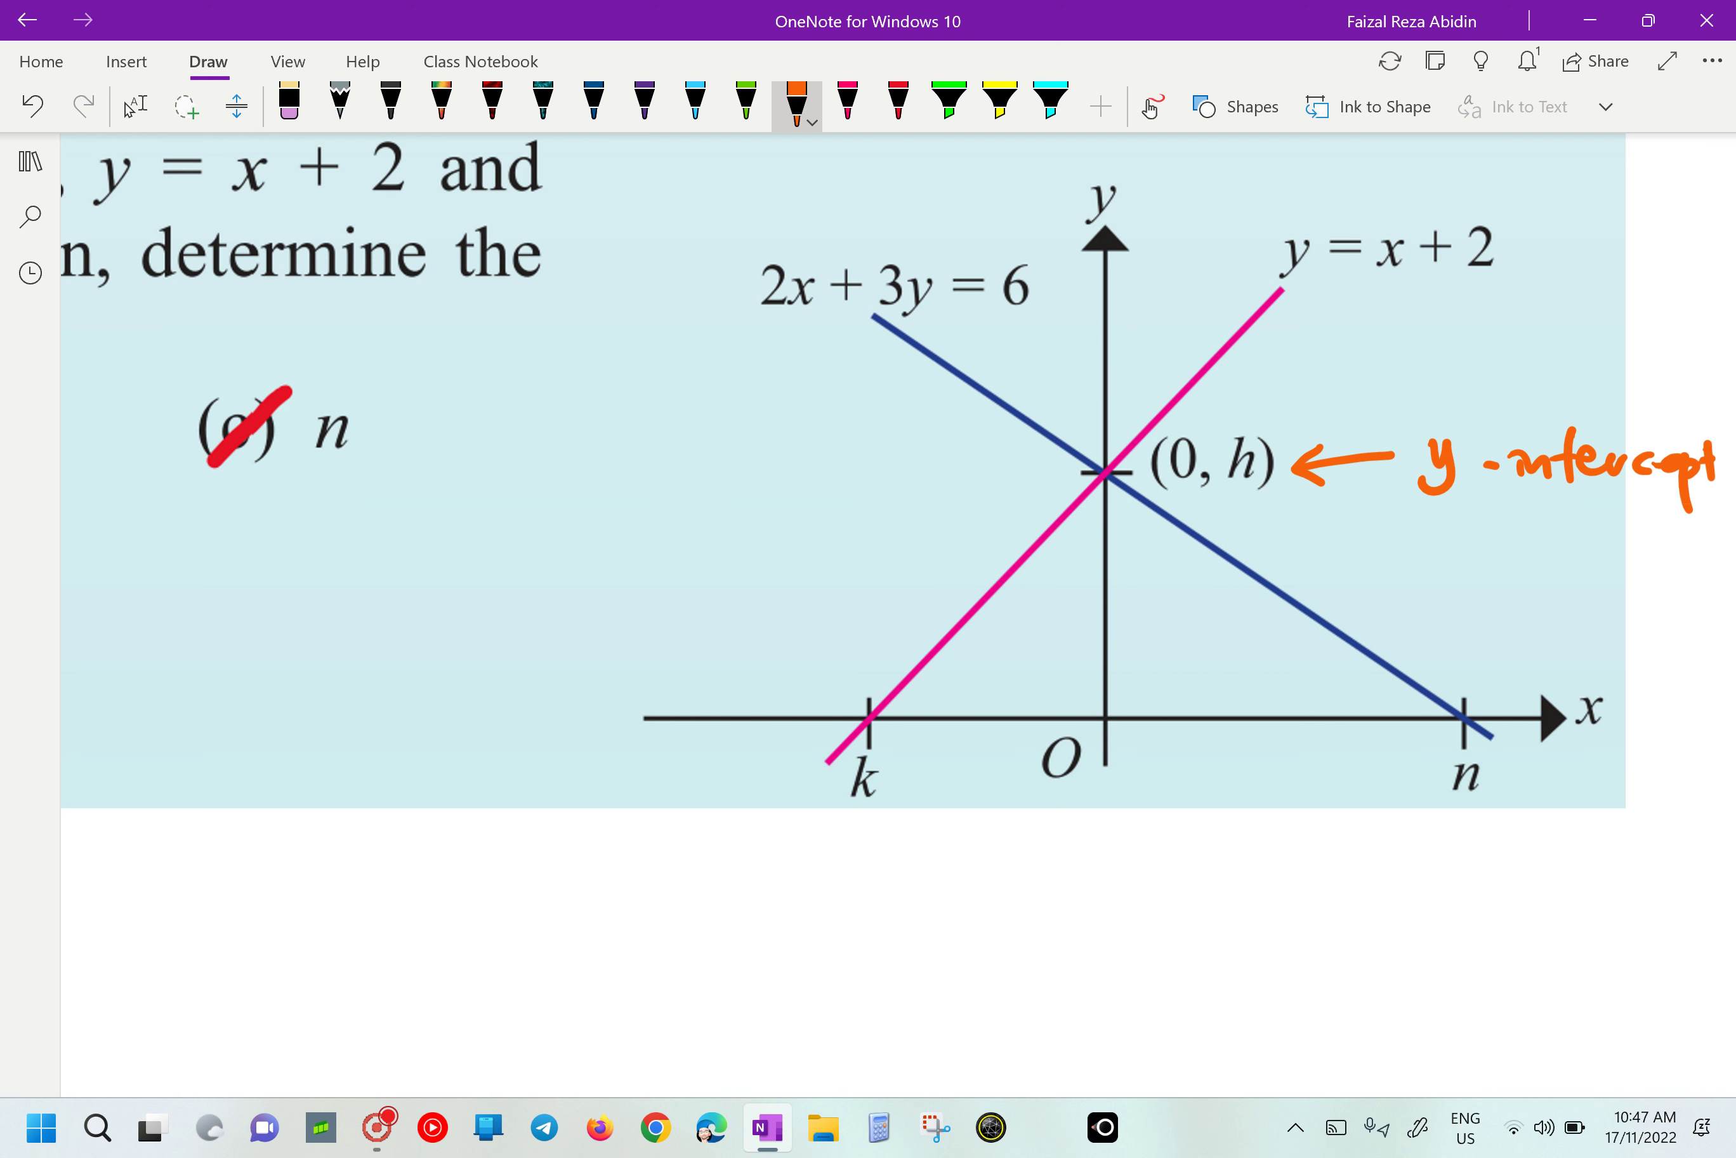
pyautogui.moveTo(1105, 153)
pyautogui.mouseDown()
pyautogui.moveTo(1092, 239)
pyautogui.moveTo(1120, 240)
pyautogui.mouseUp()
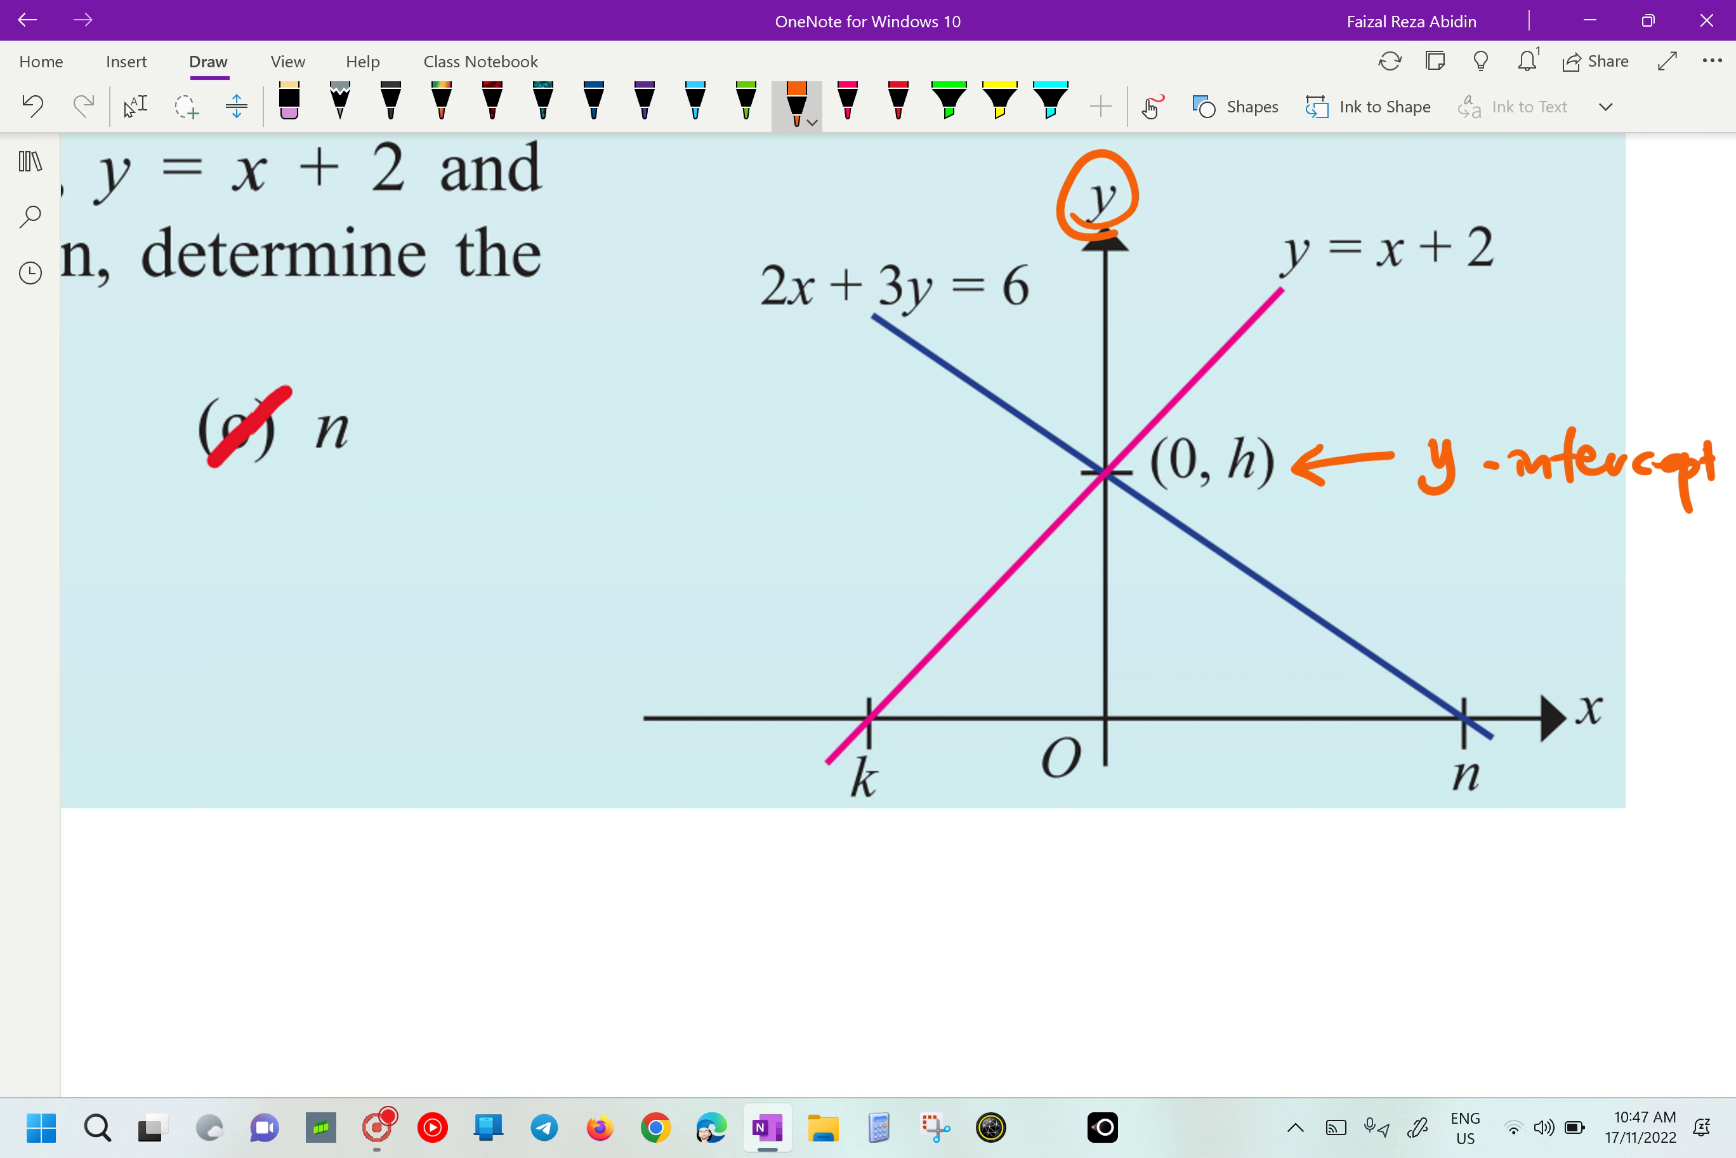